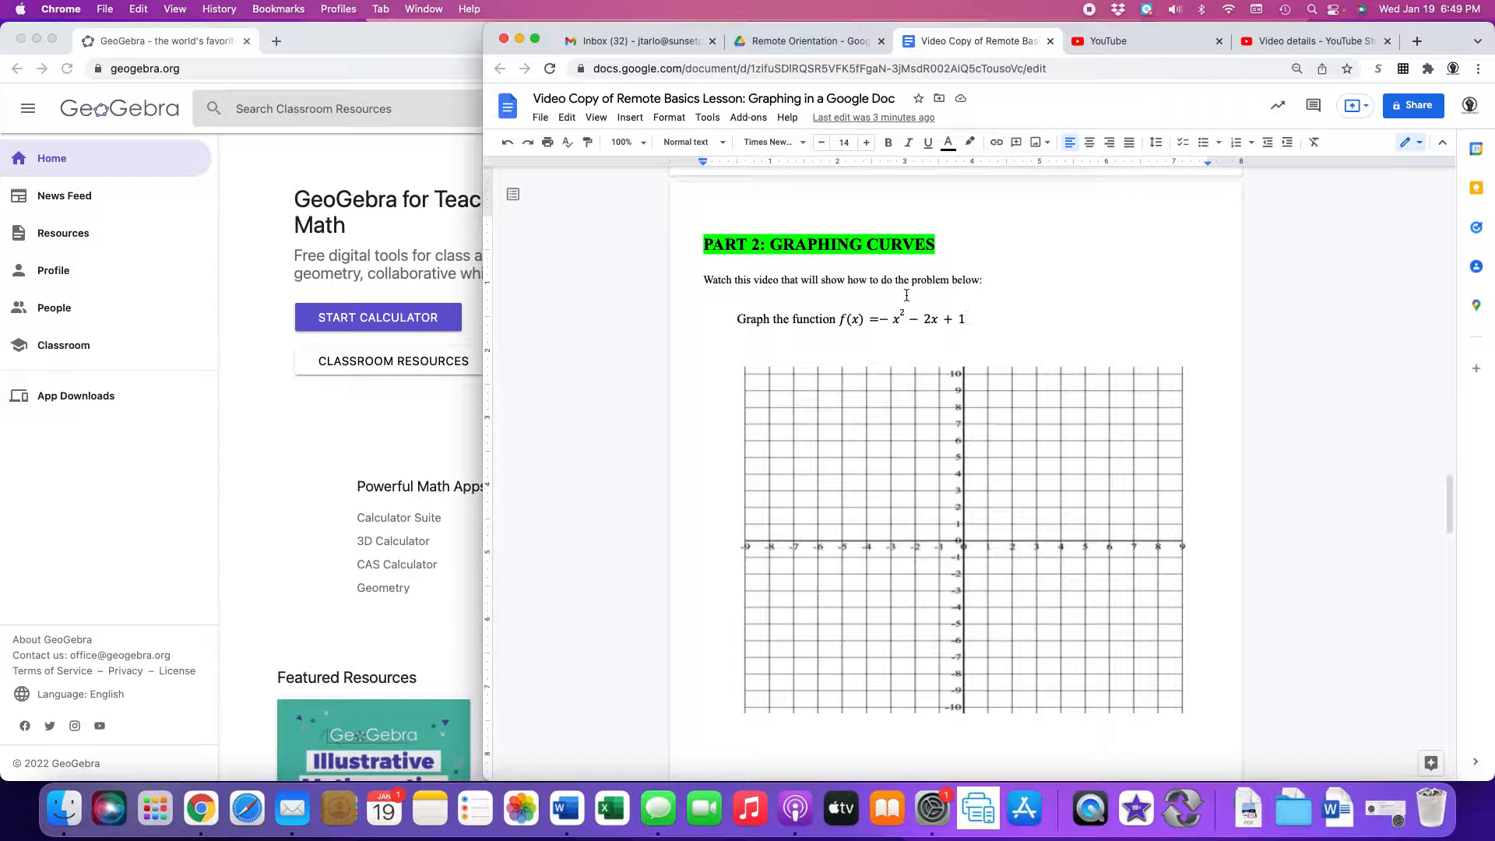
# Launch the GeoGebra online graphing calculator and narrow its window so the doc shows beside it.
pyautogui.scroll(-2, 903, 293)
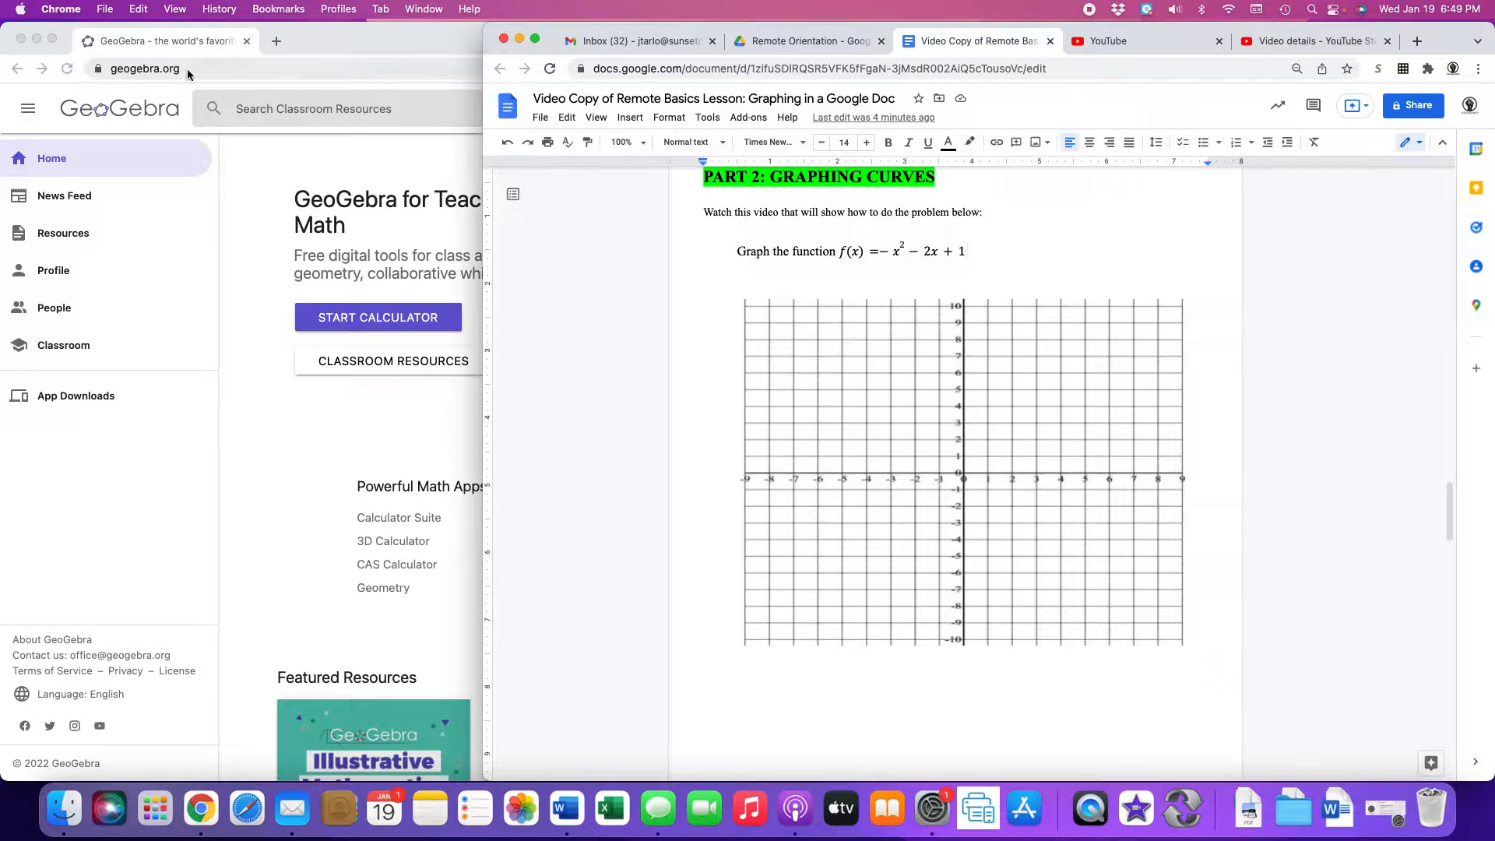
pyautogui.click(164, 48)
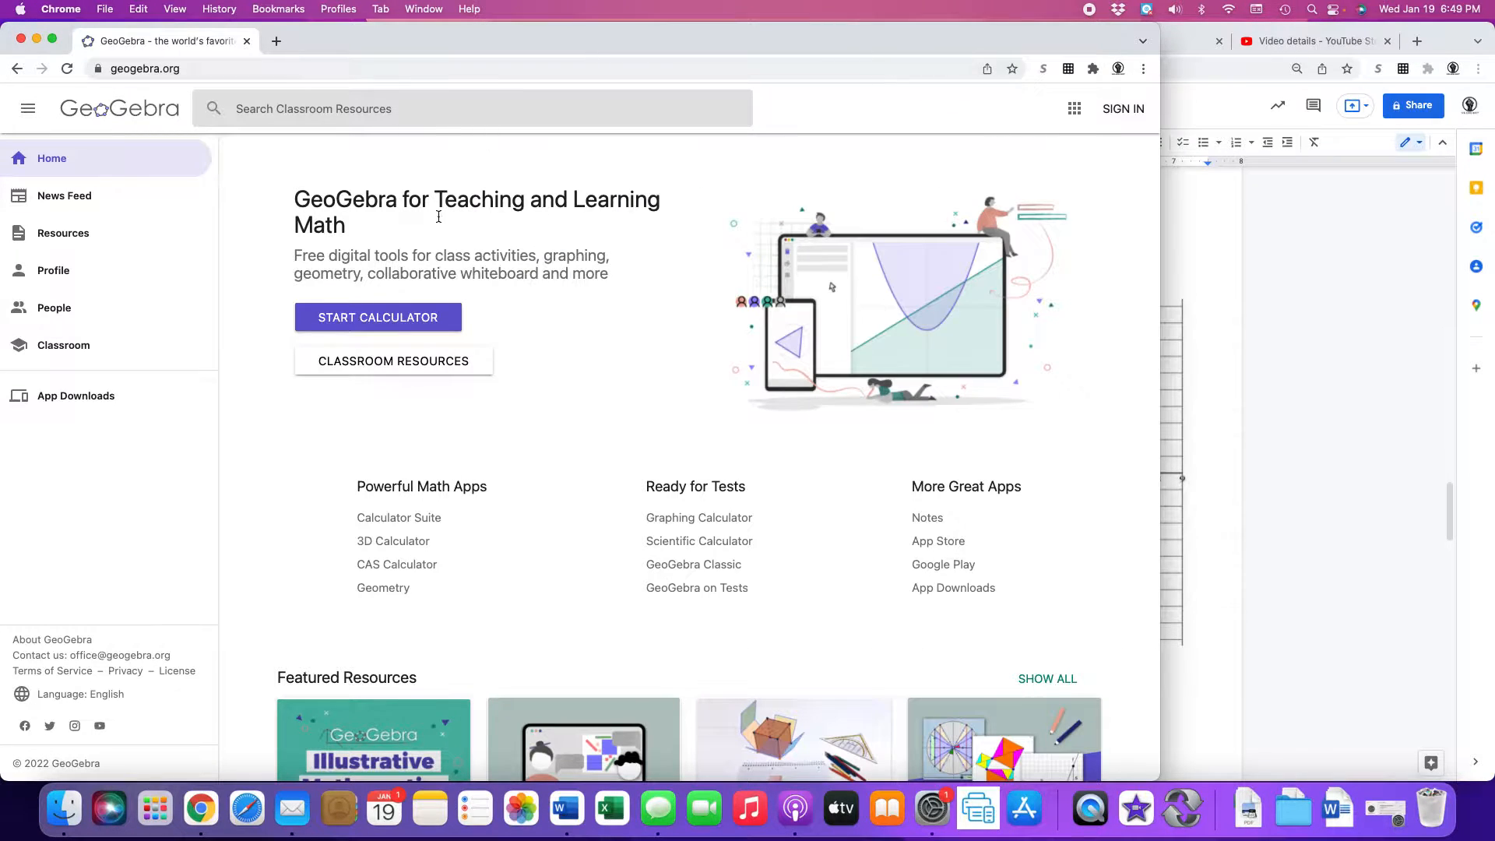
pyautogui.click(383, 314)
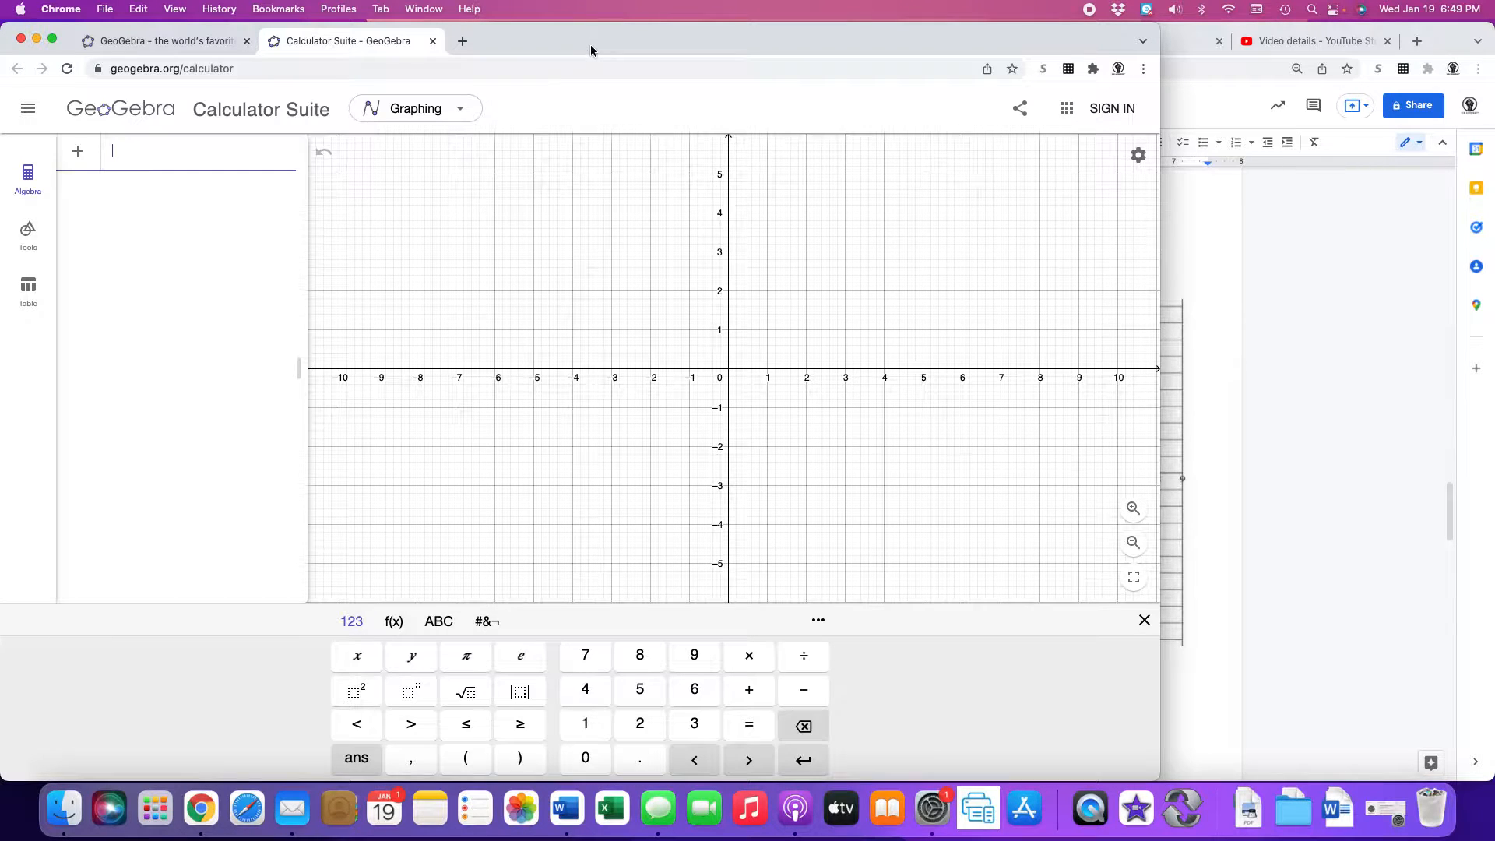
pyautogui.moveTo(1160, 68); pyautogui.dragTo(813, 69)
# Enter −x² − 2x + 1 on the keypad to graph f(x) as a downward parabola.
pyautogui.click(129, 157)
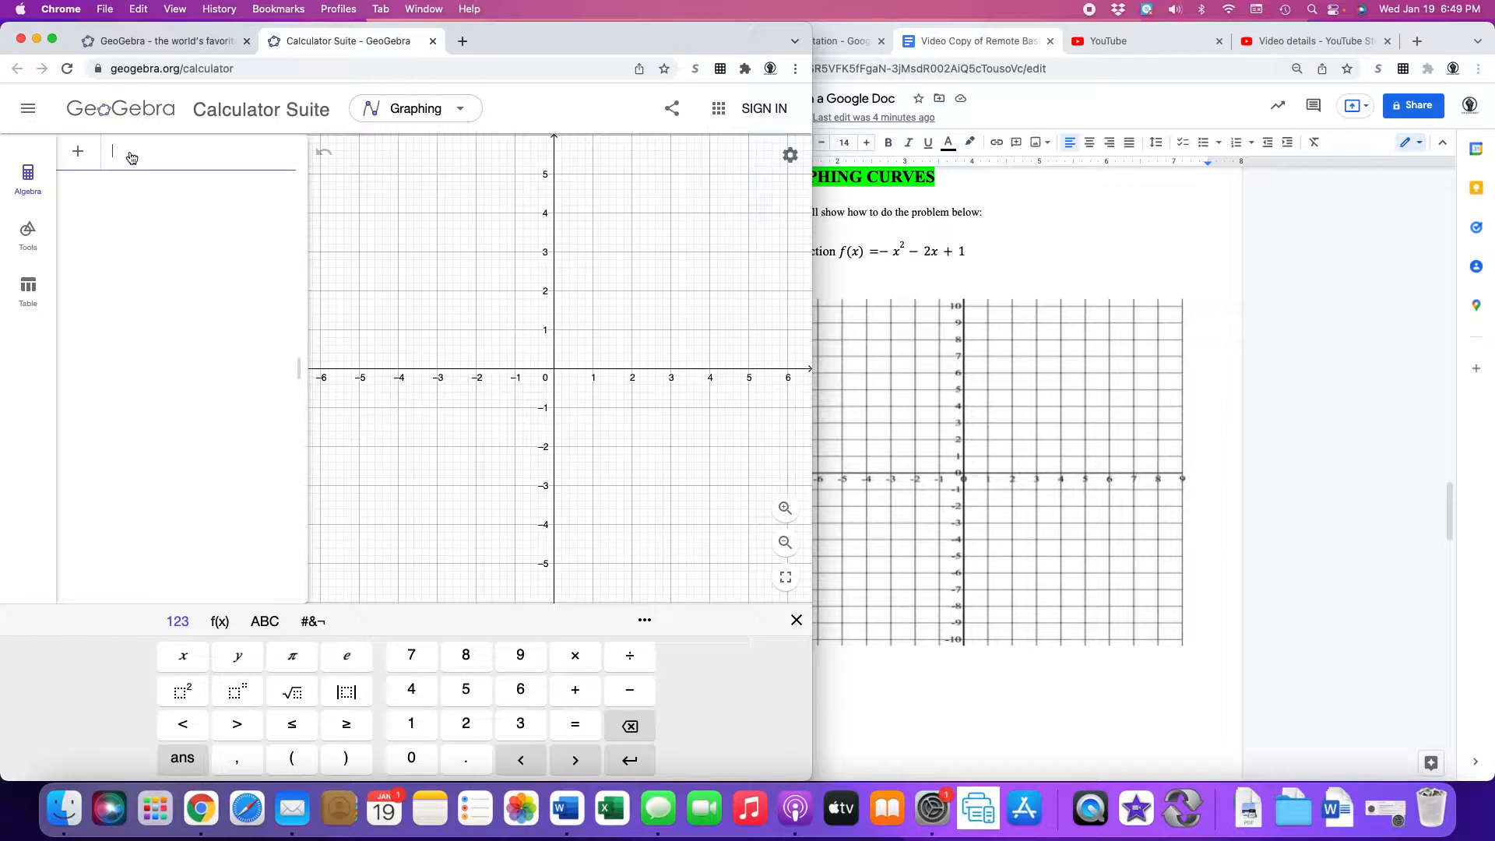
pyautogui.click(648, 696)
pyautogui.click(190, 667)
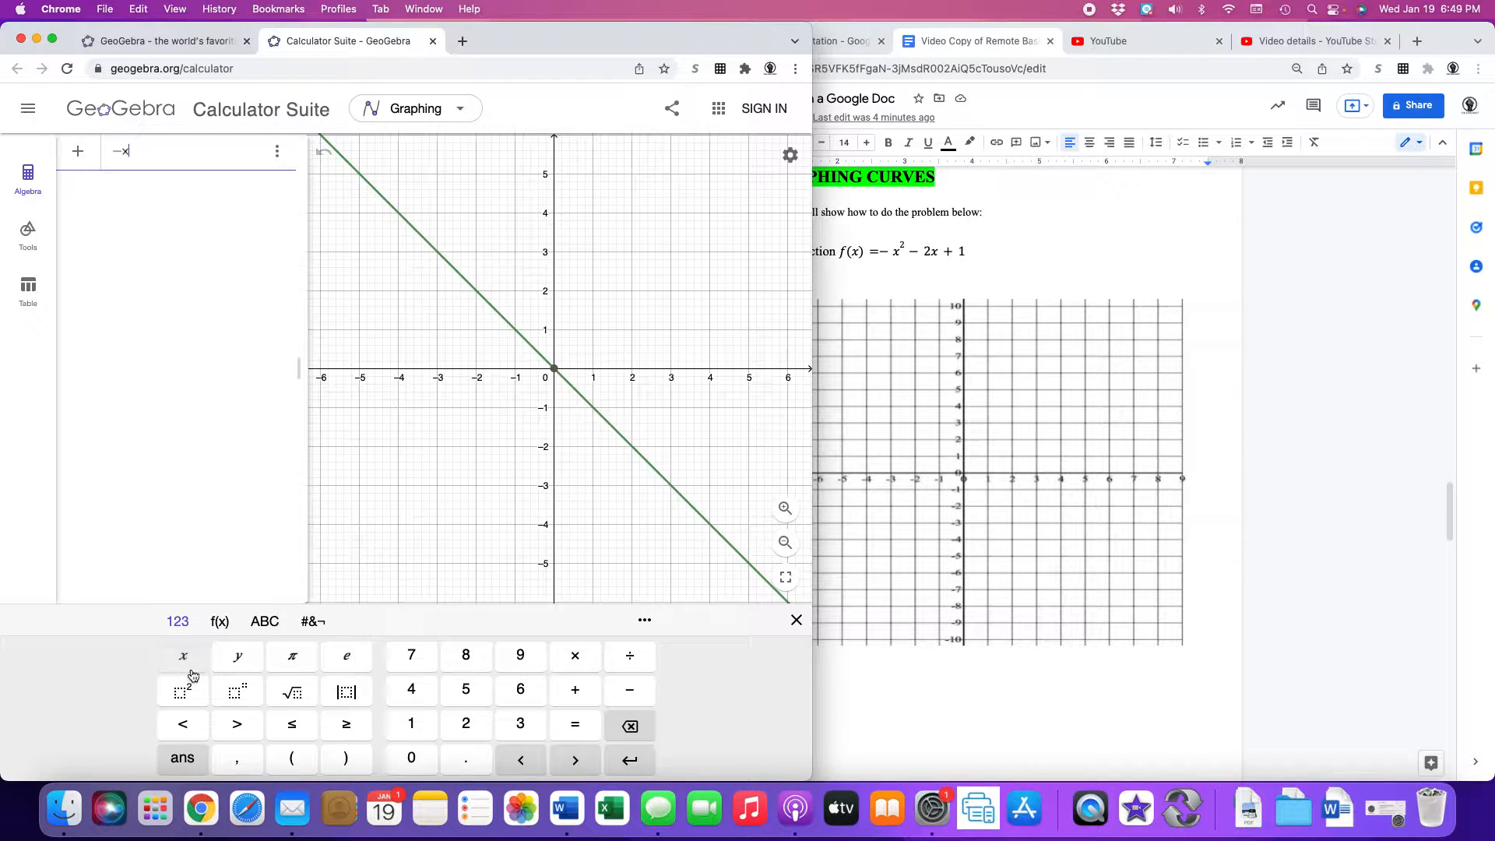
pyautogui.click(194, 691)
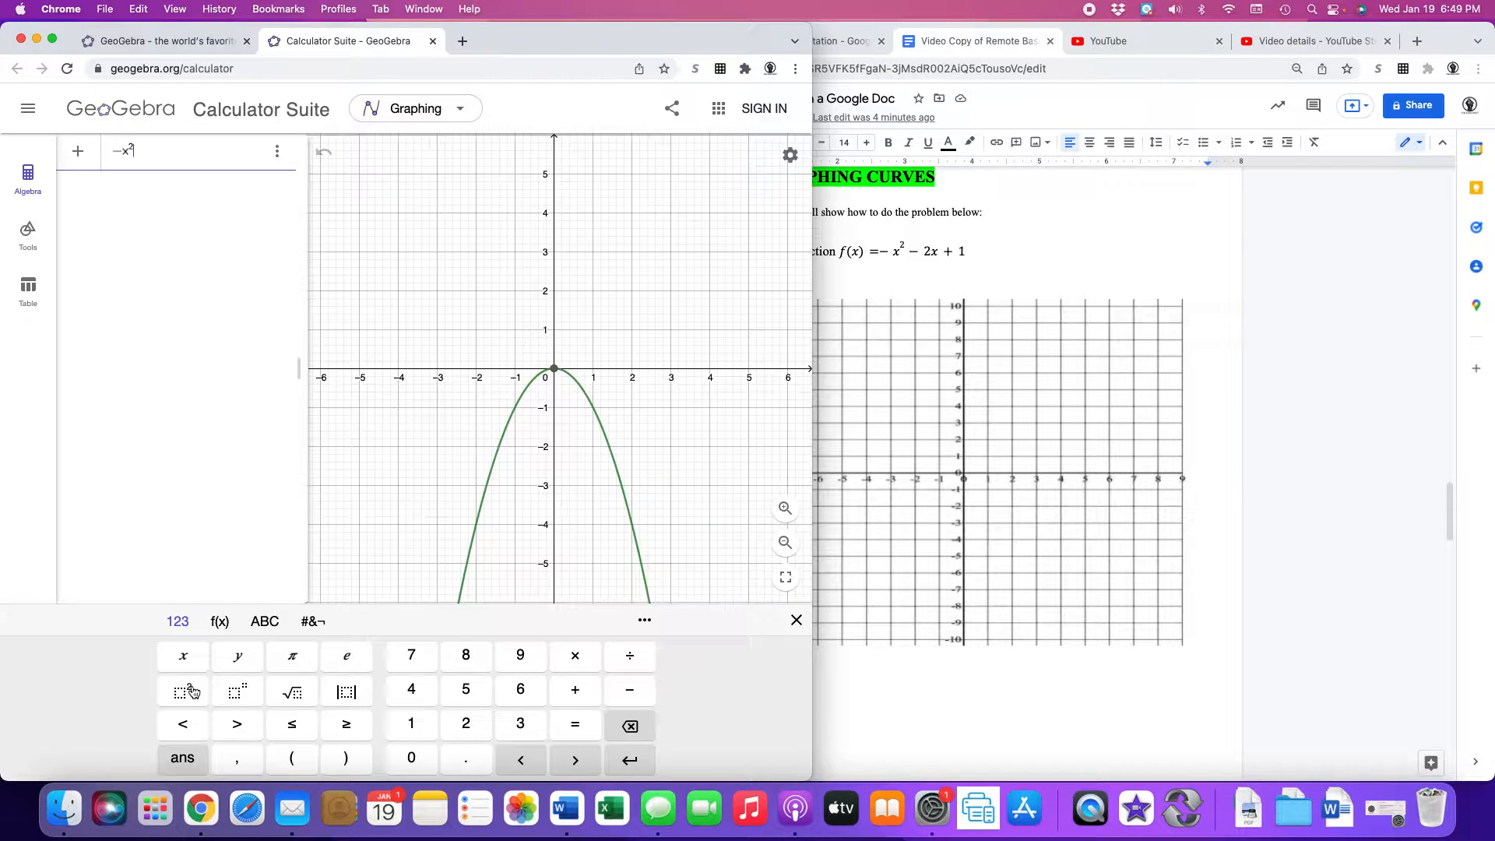
pyautogui.click(631, 690)
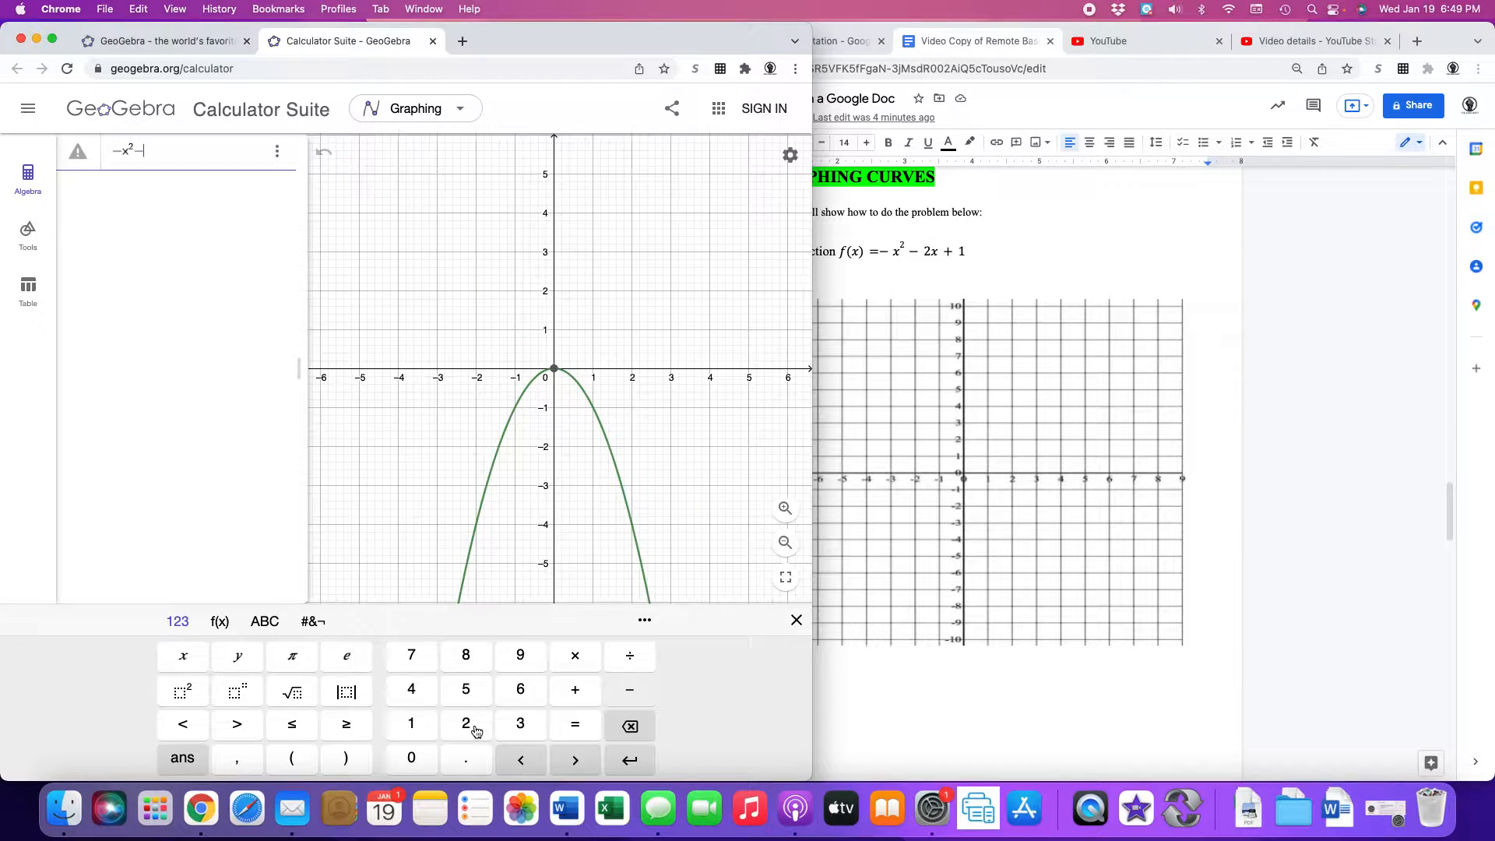
pyautogui.click(472, 726)
pyautogui.click(194, 665)
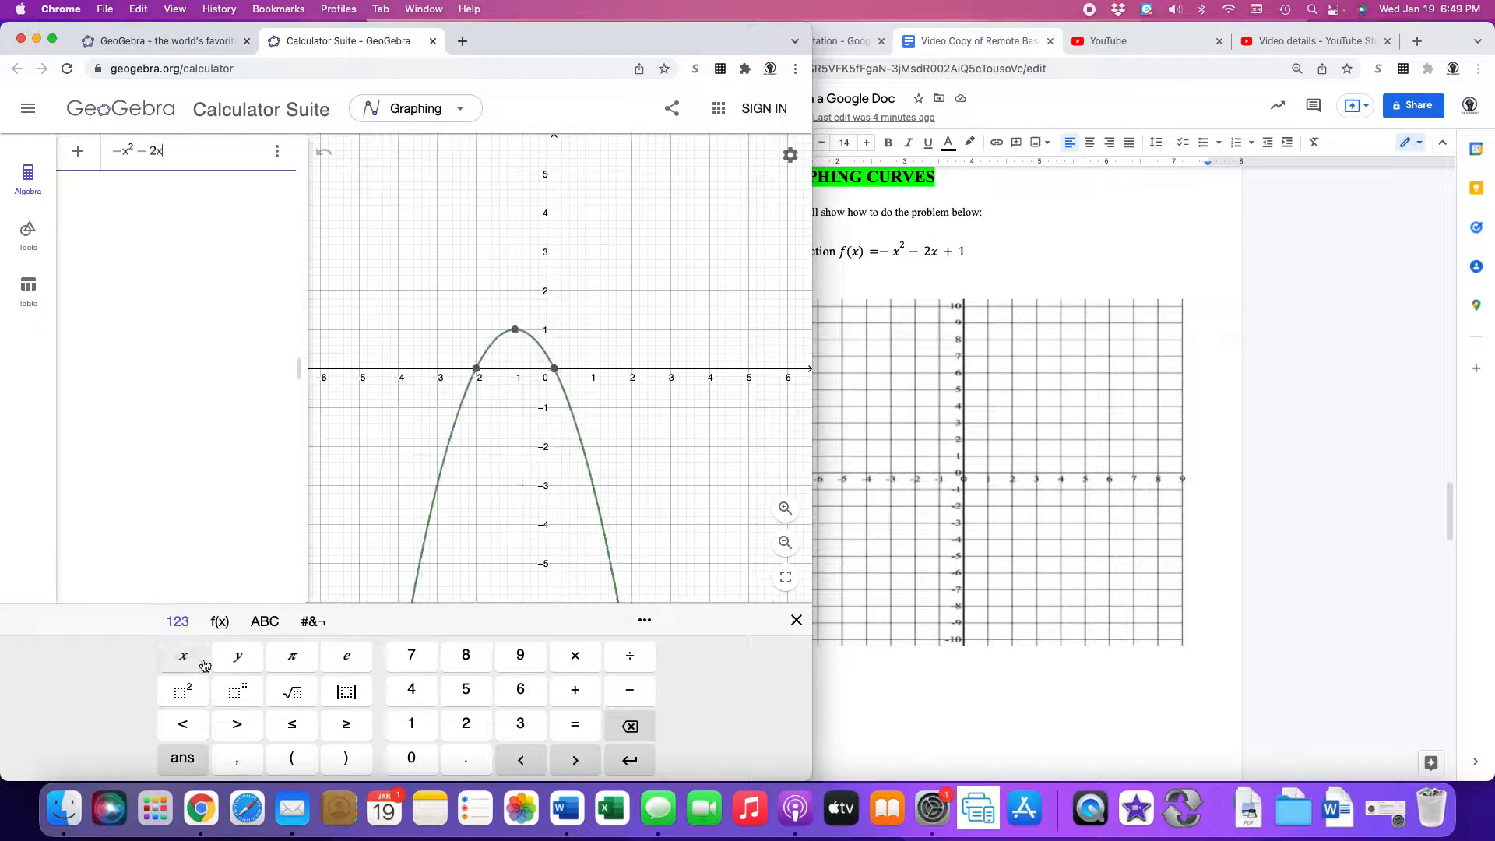
pyautogui.click(577, 691)
pyautogui.click(411, 724)
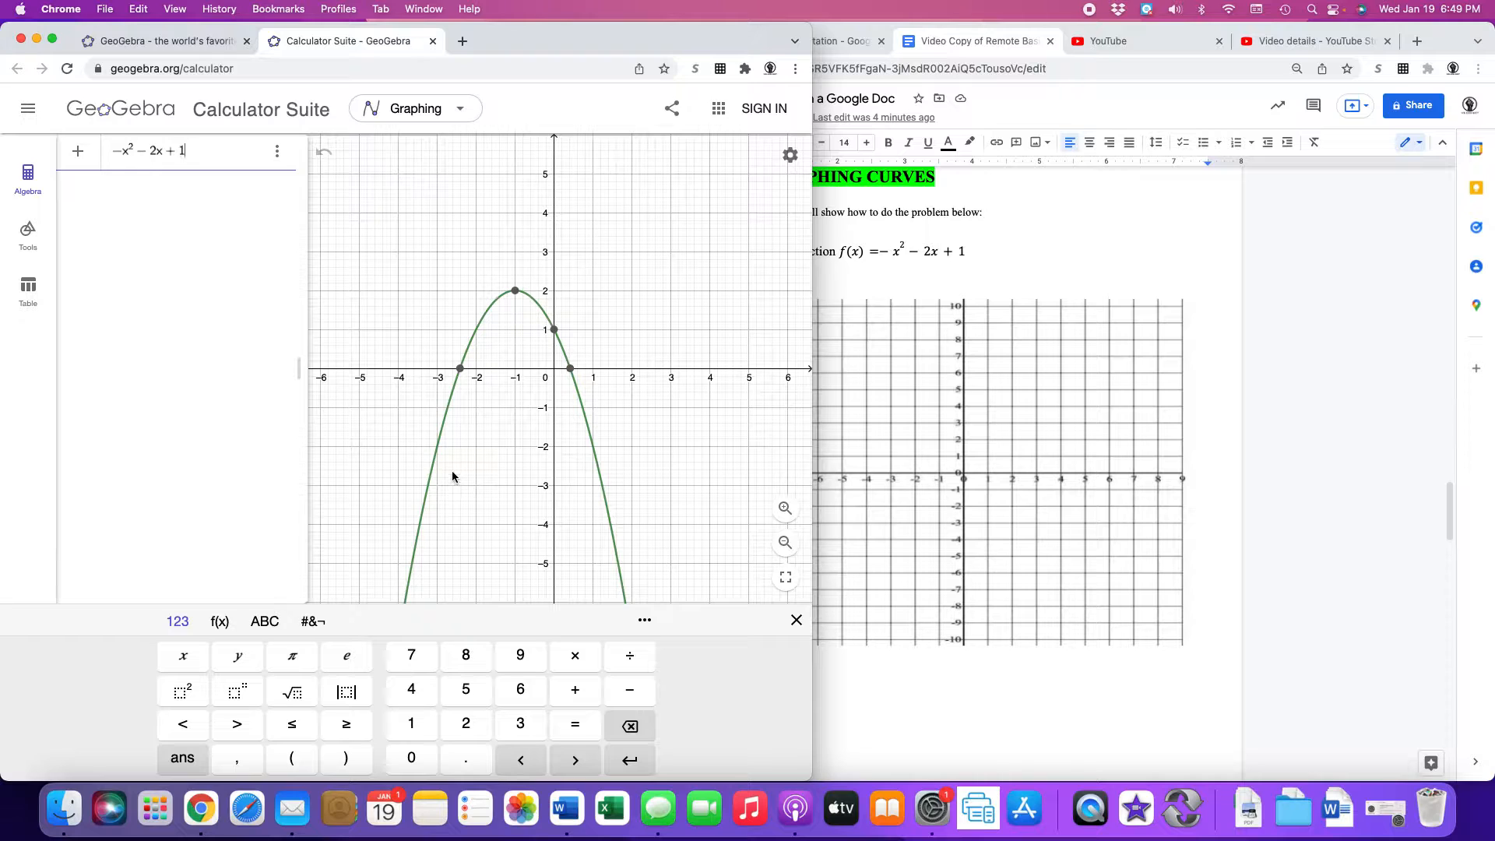
pyautogui.click(292, 160)
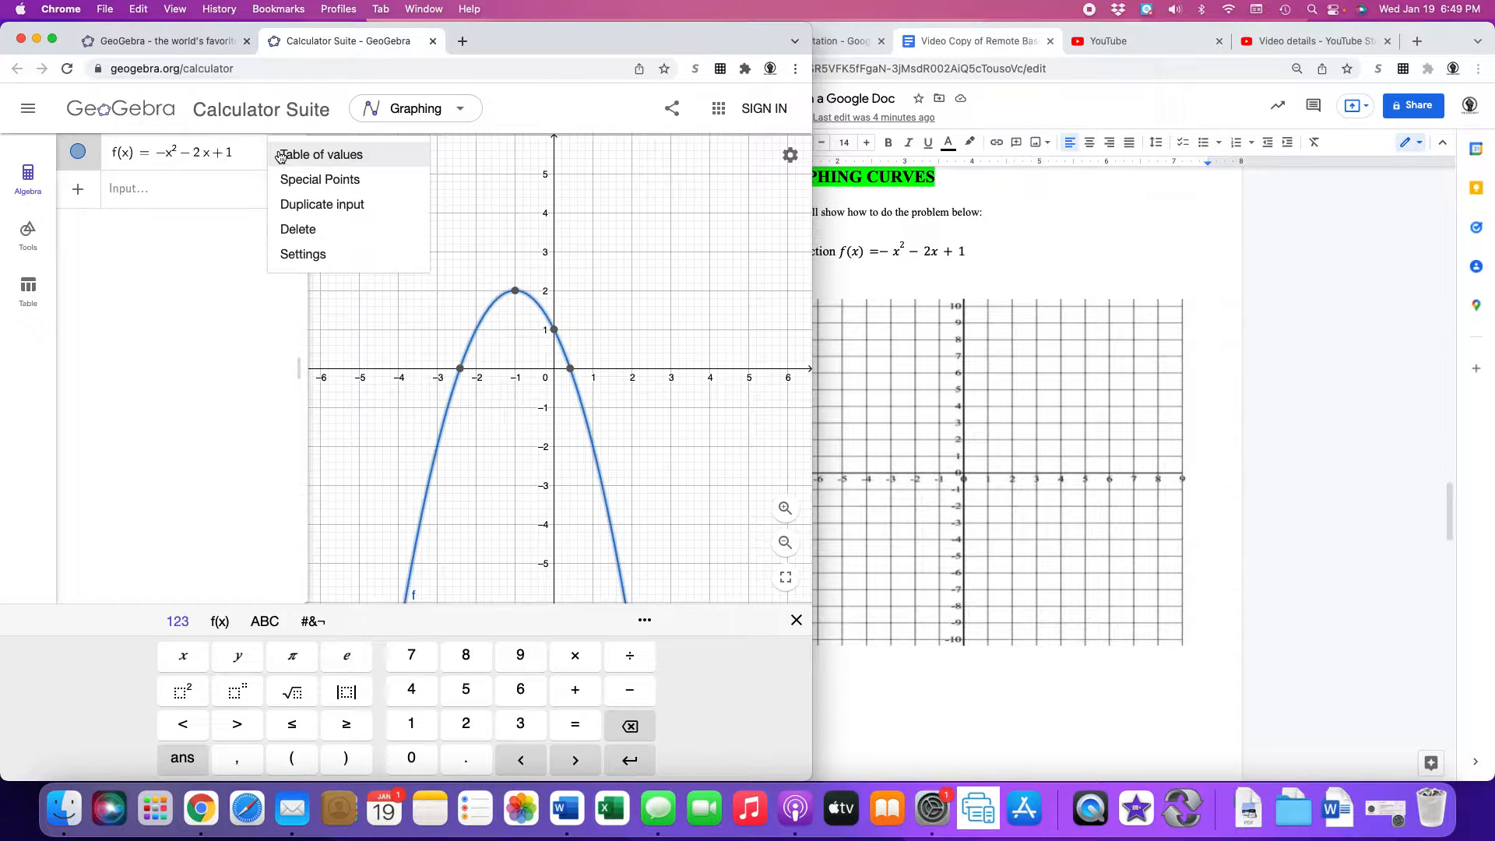
# Create a table of values for f with x from −10 to 10, step 1.
pyautogui.click(340, 158)
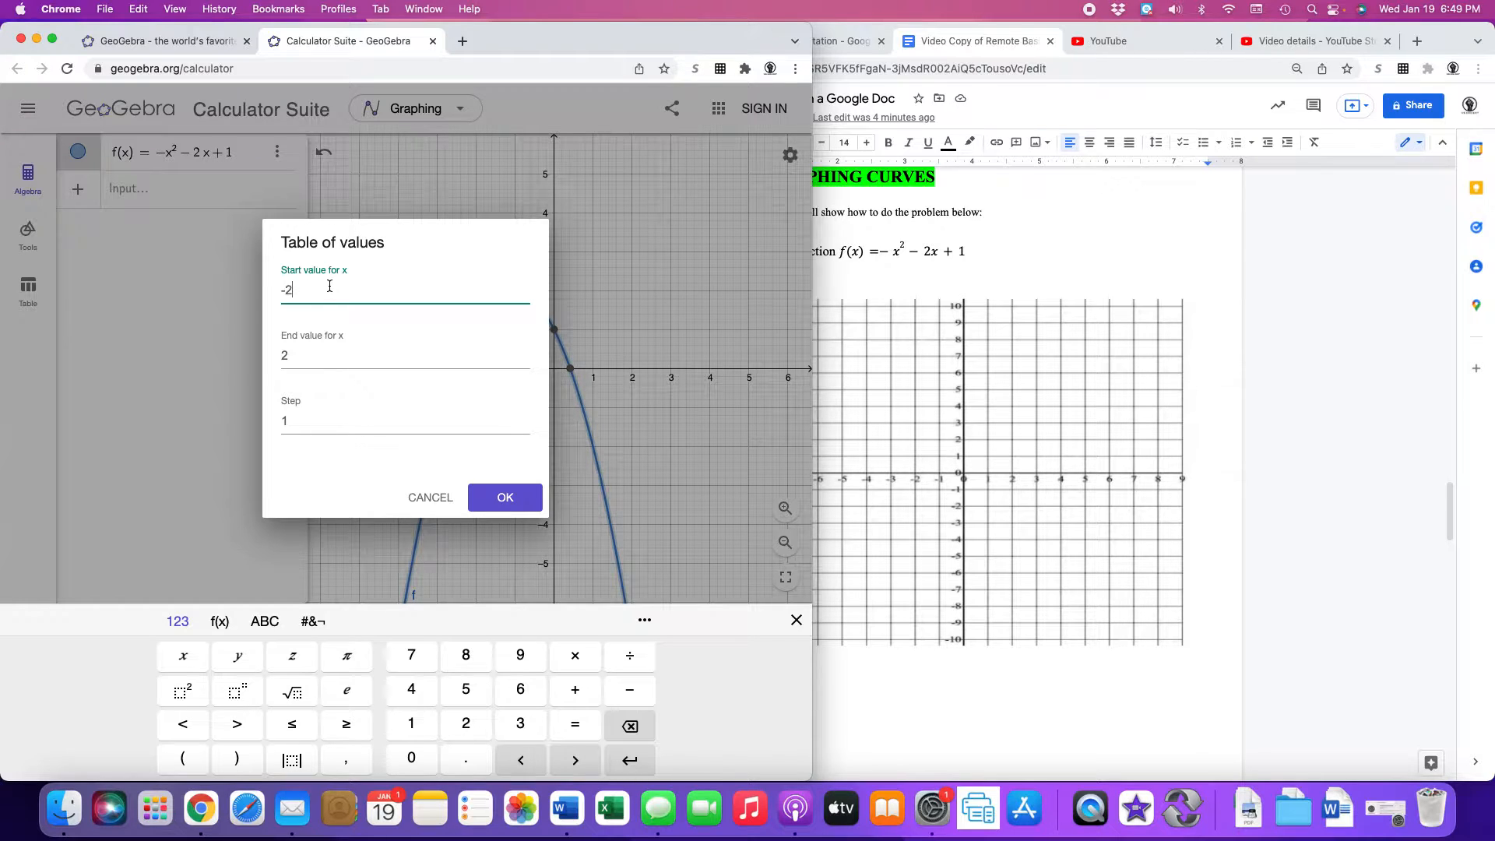
pyautogui.press('BackSpace')
pyautogui.write('10')
pyautogui.press('Tab')
pyautogui.write('10')
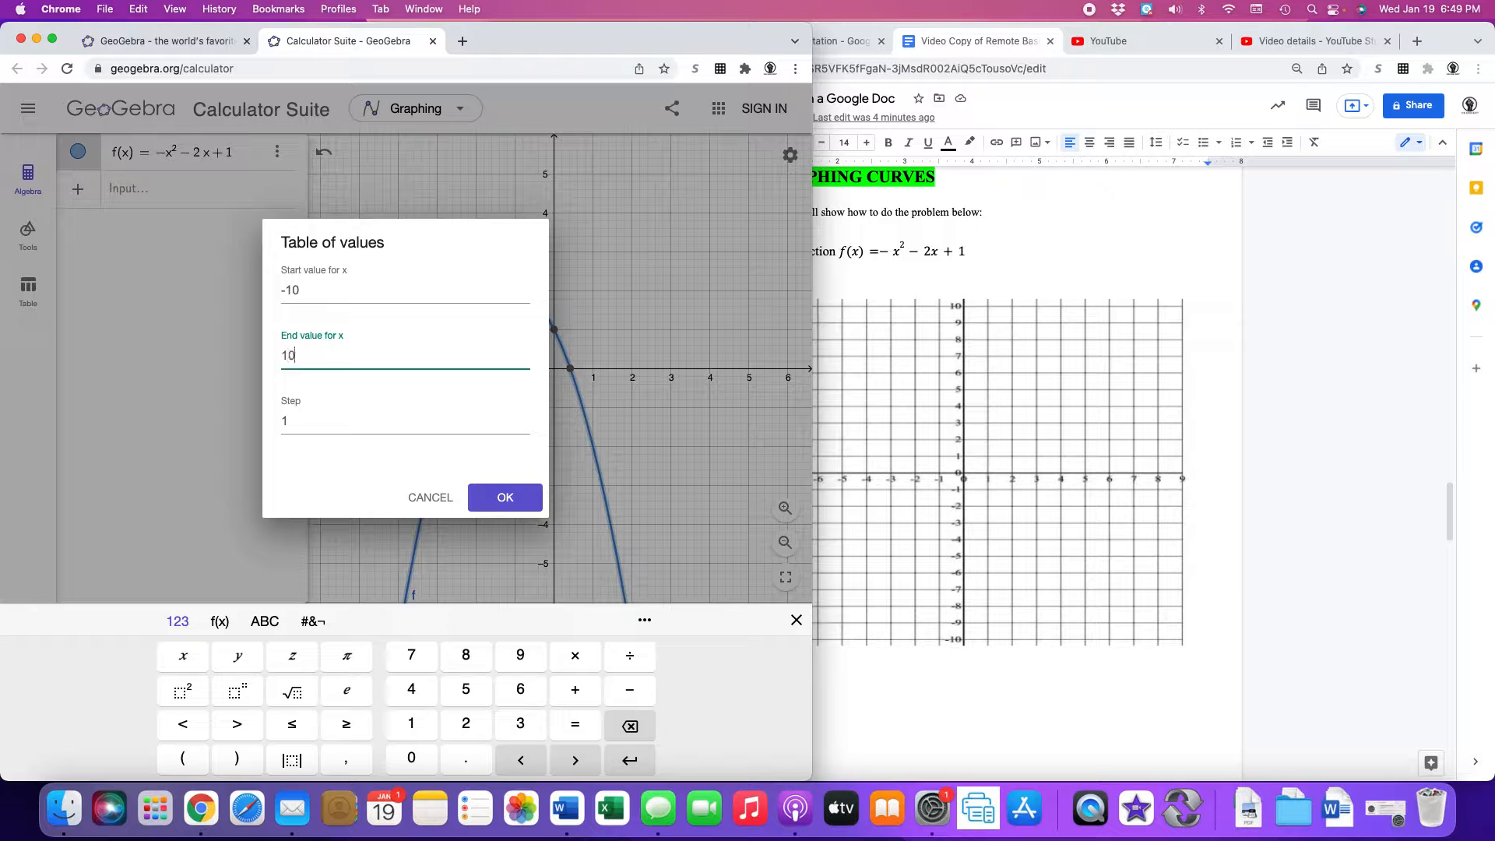
pyautogui.click(487, 499)
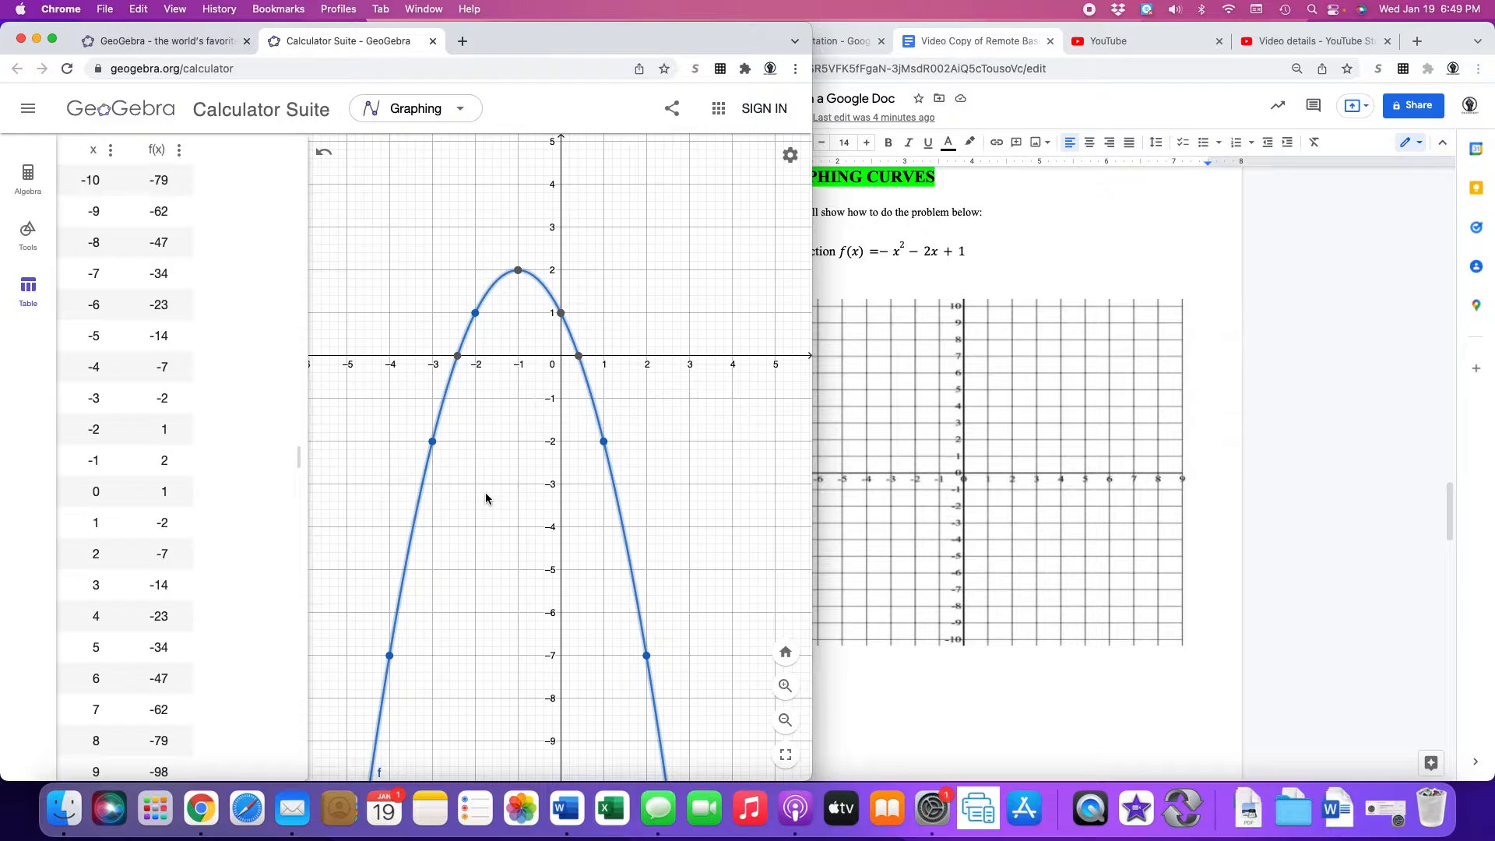
# Scroll through the table values, then bring the Google Doc grid forward.
pyautogui.scroll(-1, 103, 358)
pyautogui.scroll(-1, 104, 358)
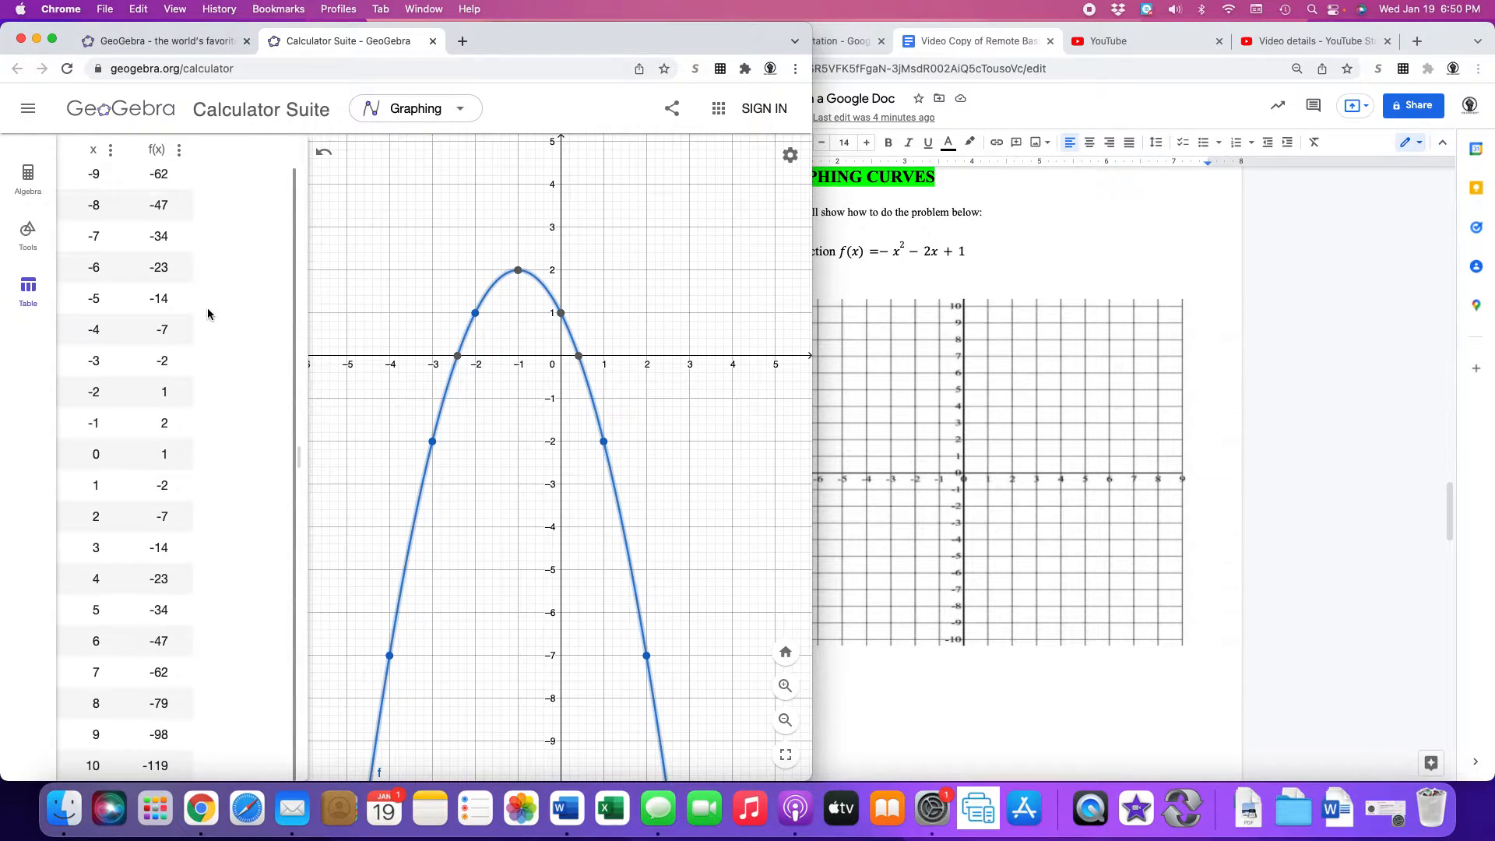
pyautogui.click(977, 350)
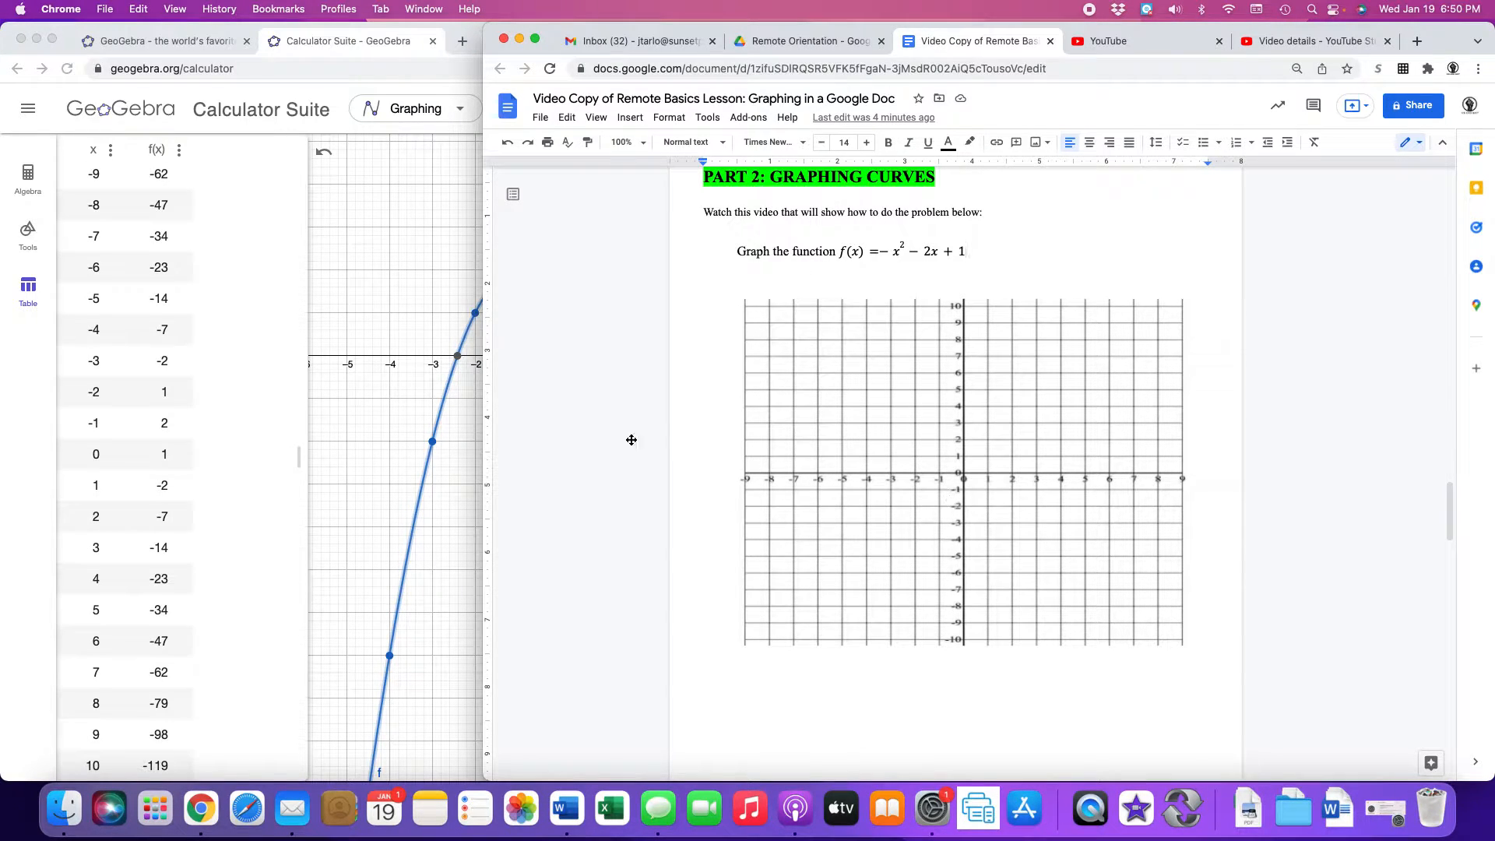
# Select the table rows from x = −4 onward to plot them, then open the Doc's grid drawing.
pyautogui.click(257, 371)
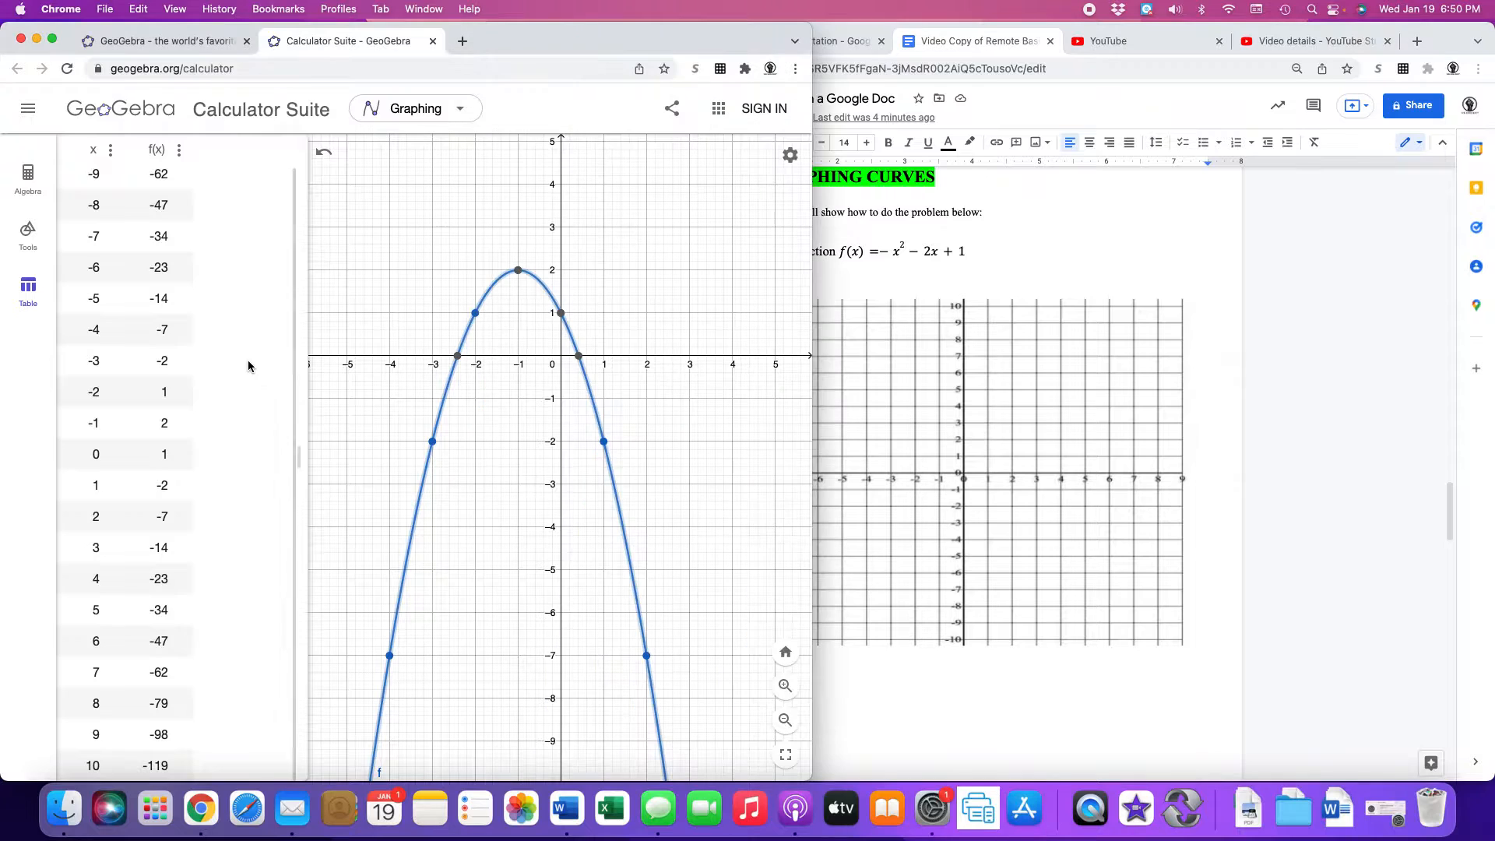
pyautogui.doubleClick(96, 296)
pyautogui.moveTo(177, 301); pyautogui.dragTo(157, 303)
pyautogui.moveTo(91, 332); pyautogui.dragTo(166, 516)
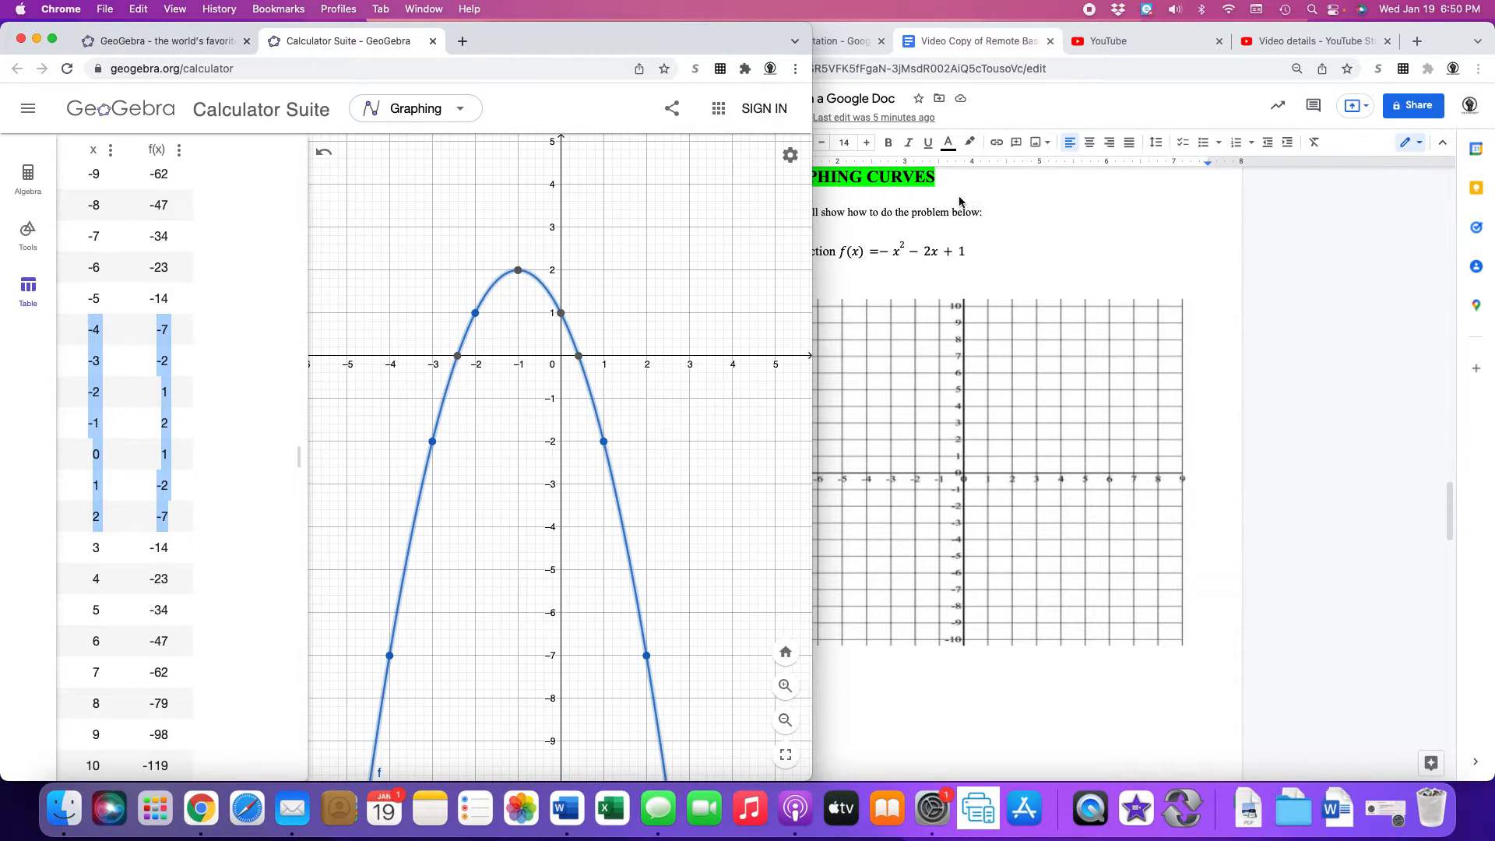
pyautogui.click(1025, 239)
pyautogui.doubleClick(886, 372)
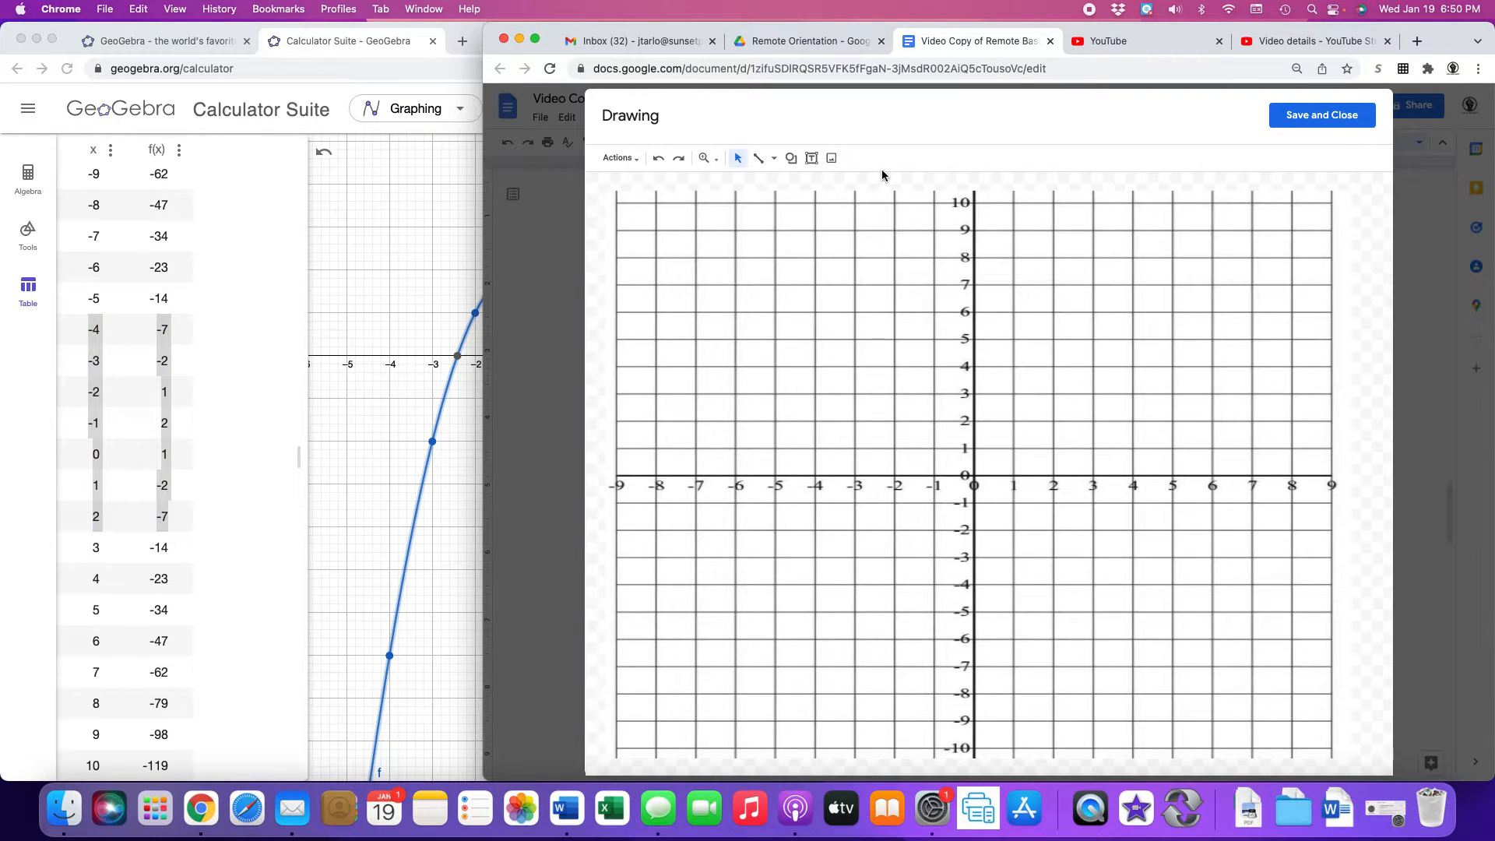
# Scribble dots at (−4, −7), (−3, −2), (−2, 1), (−1, 2), (0, 1), (1, −2), (2, −7).
pyautogui.click(775, 160)
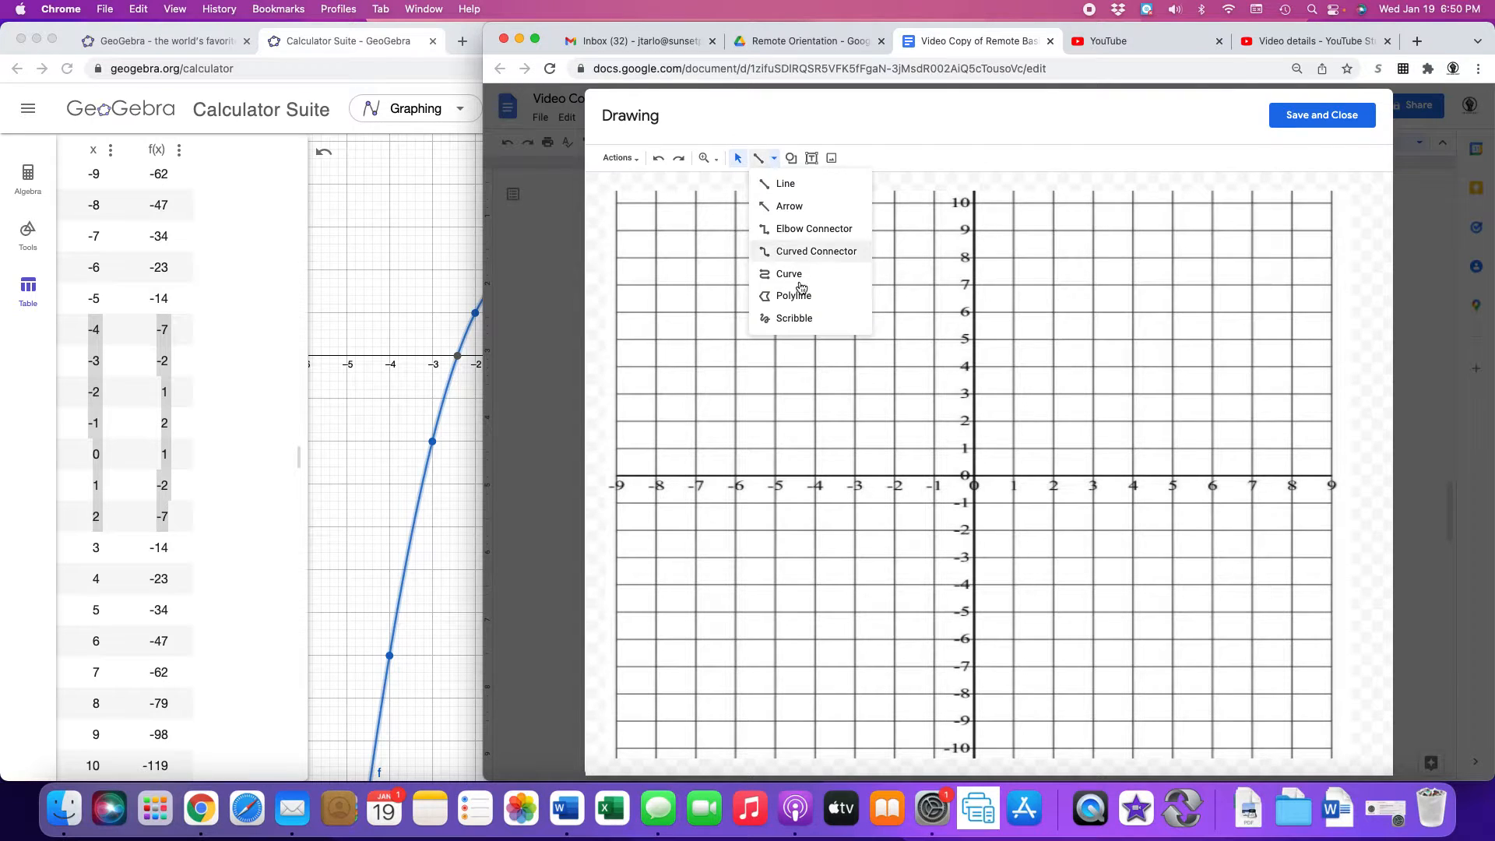
pyautogui.click(801, 318)
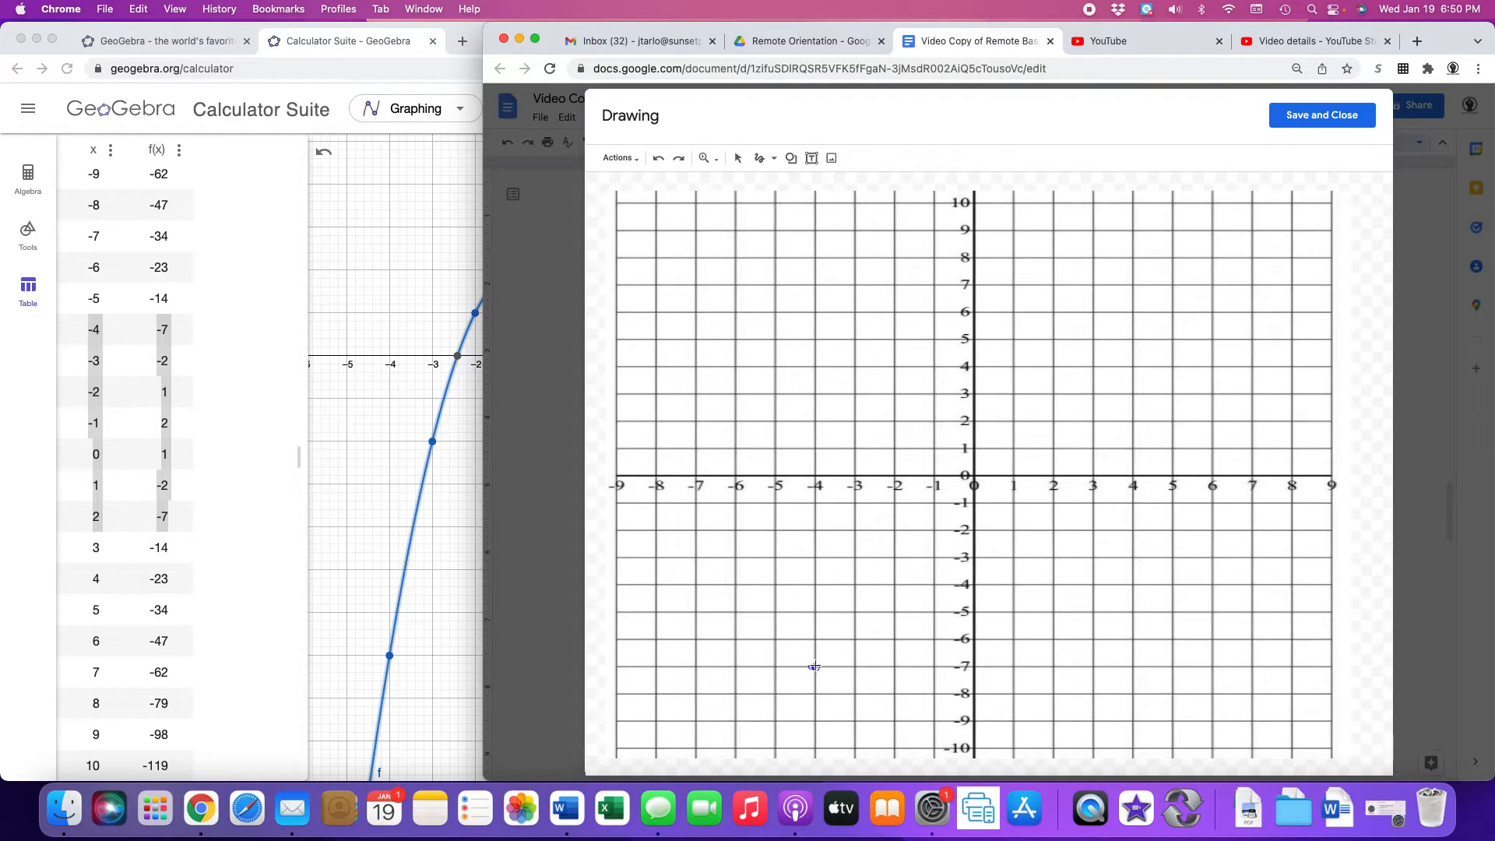
pyautogui.moveTo(815, 667); pyautogui.dragTo(815, 667)
pyautogui.moveTo(854, 529); pyautogui.dragTo(854, 531)
pyautogui.moveTo(894, 445); pyautogui.dragTo(896, 447)
pyautogui.moveTo(933, 419); pyautogui.dragTo(938, 421)
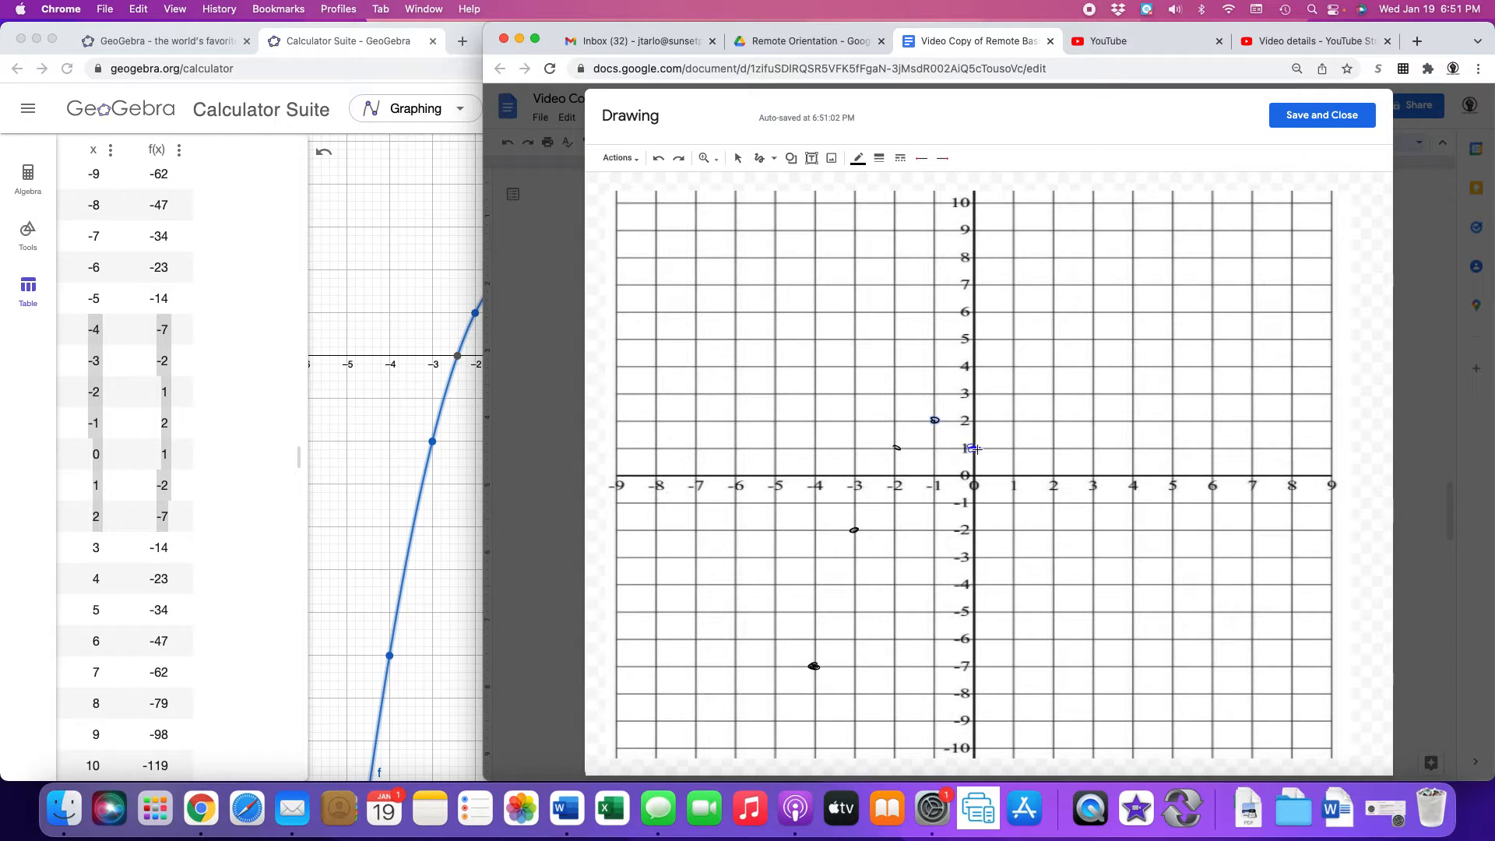
pyautogui.moveTo(974, 448); pyautogui.dragTo(971, 450)
pyautogui.moveTo(1017, 528); pyautogui.dragTo(1015, 531)
pyautogui.moveTo(1052, 667); pyautogui.dragTo(1054, 670)
pyautogui.moveTo(974, 450); pyautogui.dragTo(979, 447)
pyautogui.click(773, 158)
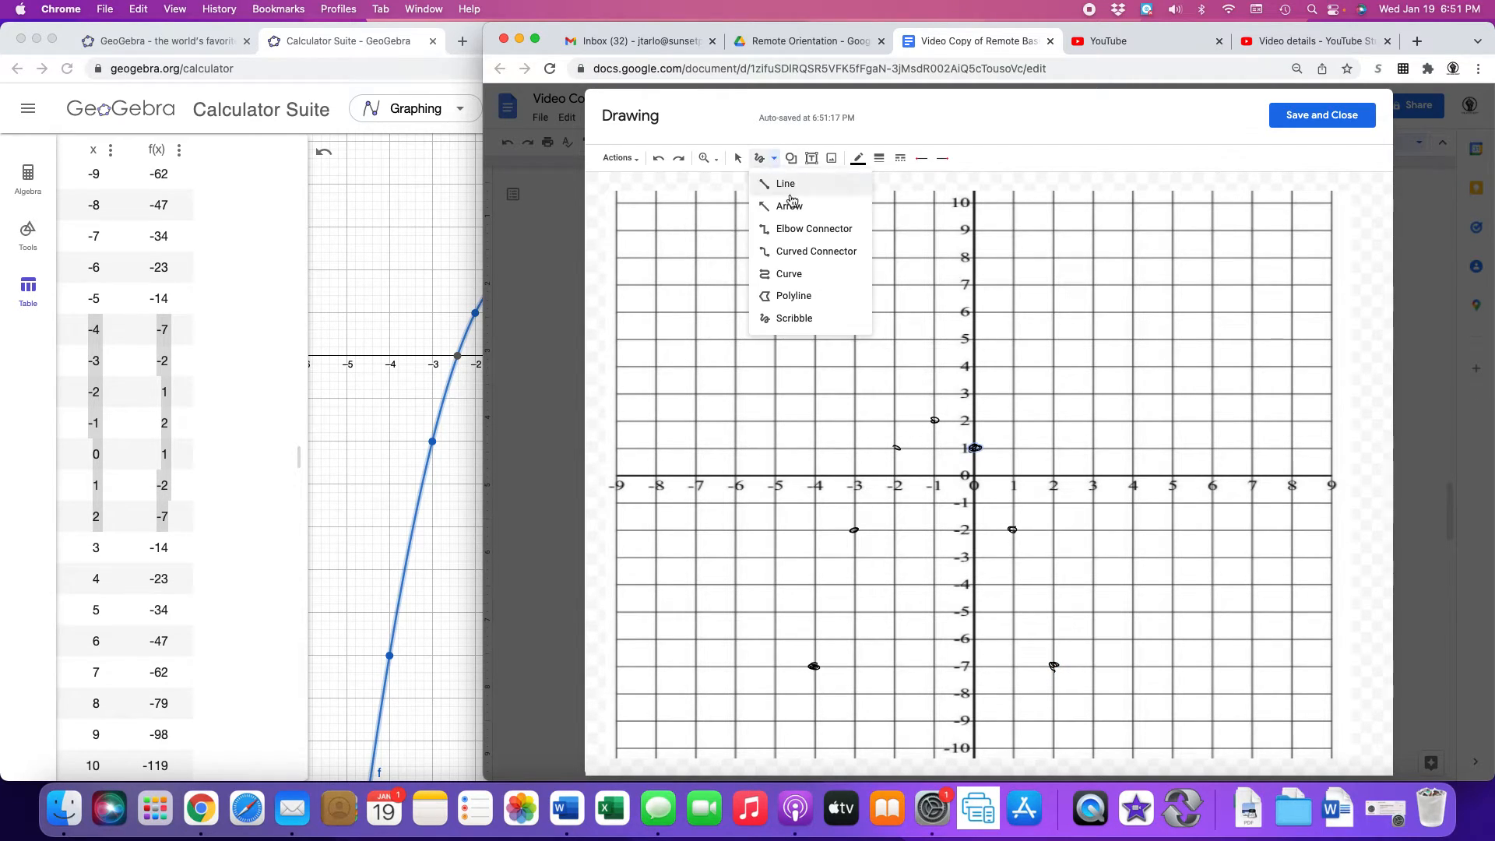
# Draw a Curve through the seven dots from (−4, −7) over (−1, 2) to (2, −7).
pyautogui.click(791, 274)
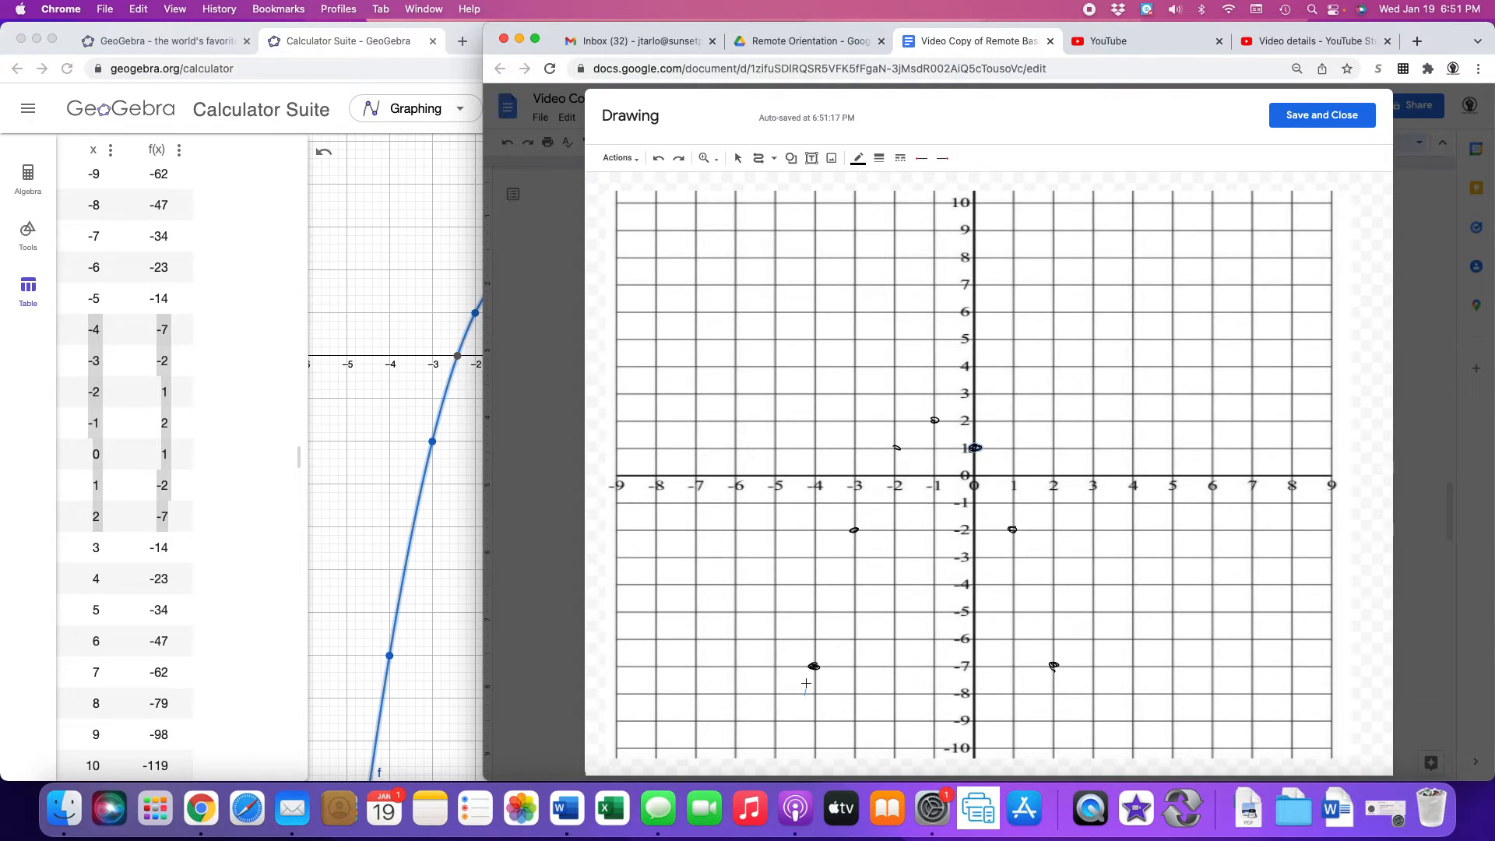
pyautogui.click(814, 667)
pyautogui.click(854, 530)
pyautogui.click(896, 447)
pyautogui.click(934, 420)
pyautogui.click(974, 447)
pyautogui.click(1012, 530)
pyautogui.click(1054, 666)
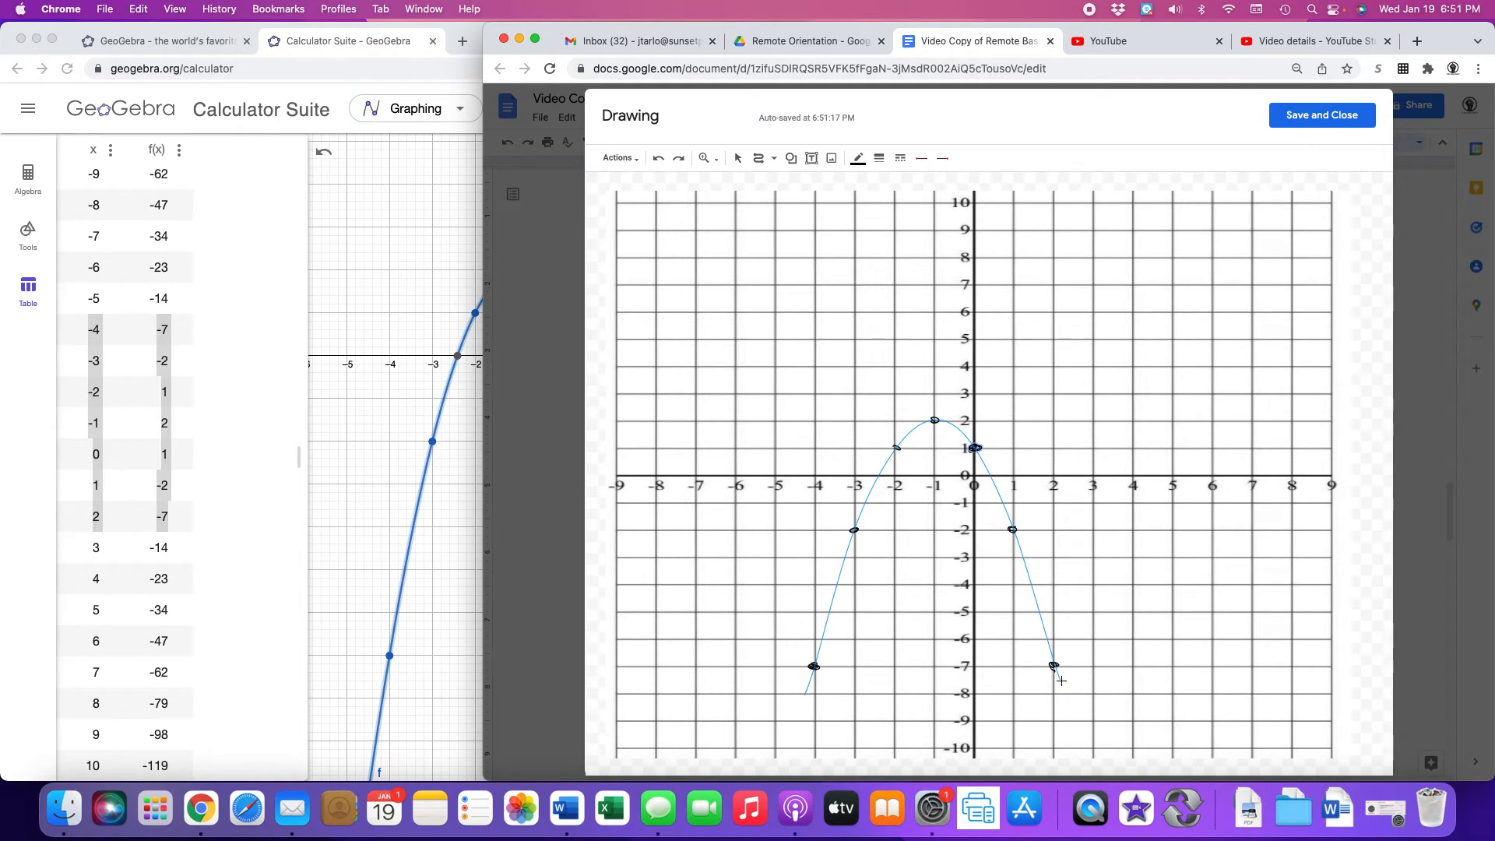
pyautogui.doubleClick(1060, 681)
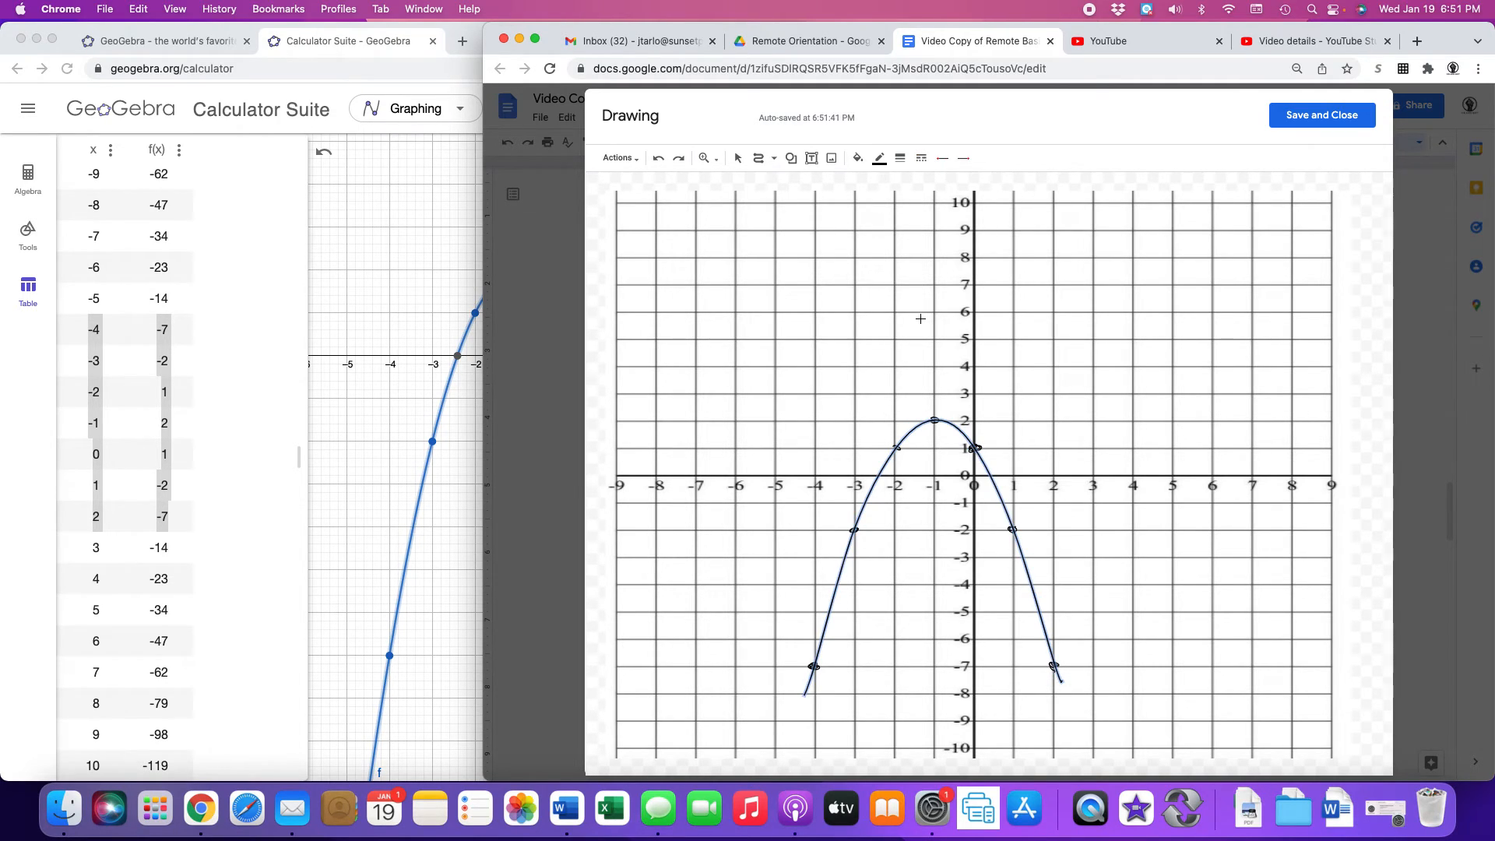
# Make the curve thicker and red with arrowheads on both ends, then save and close the drawing.
pyautogui.click(900, 157)
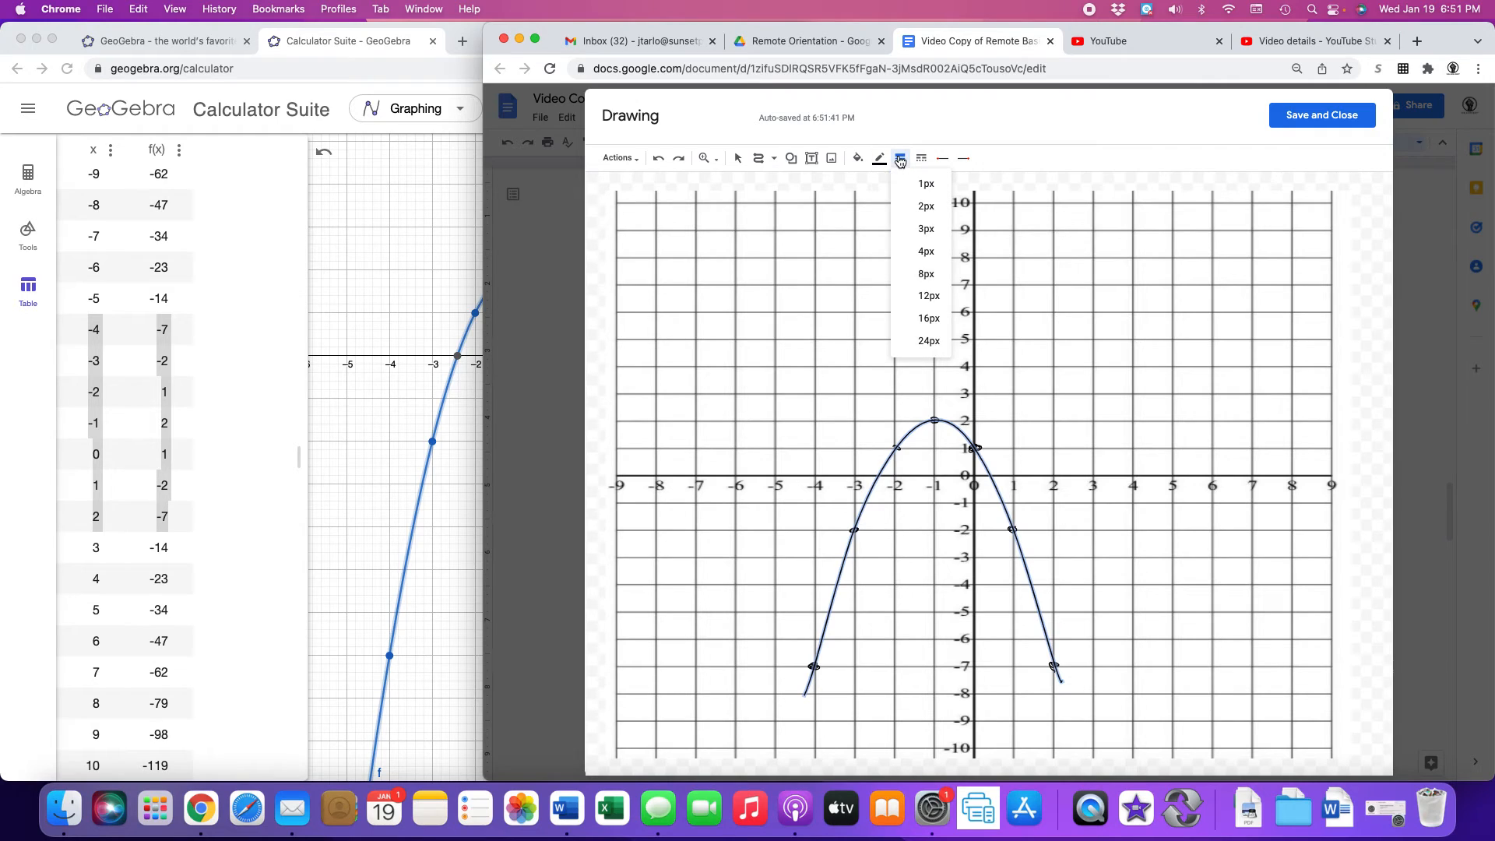
pyautogui.click(925, 227)
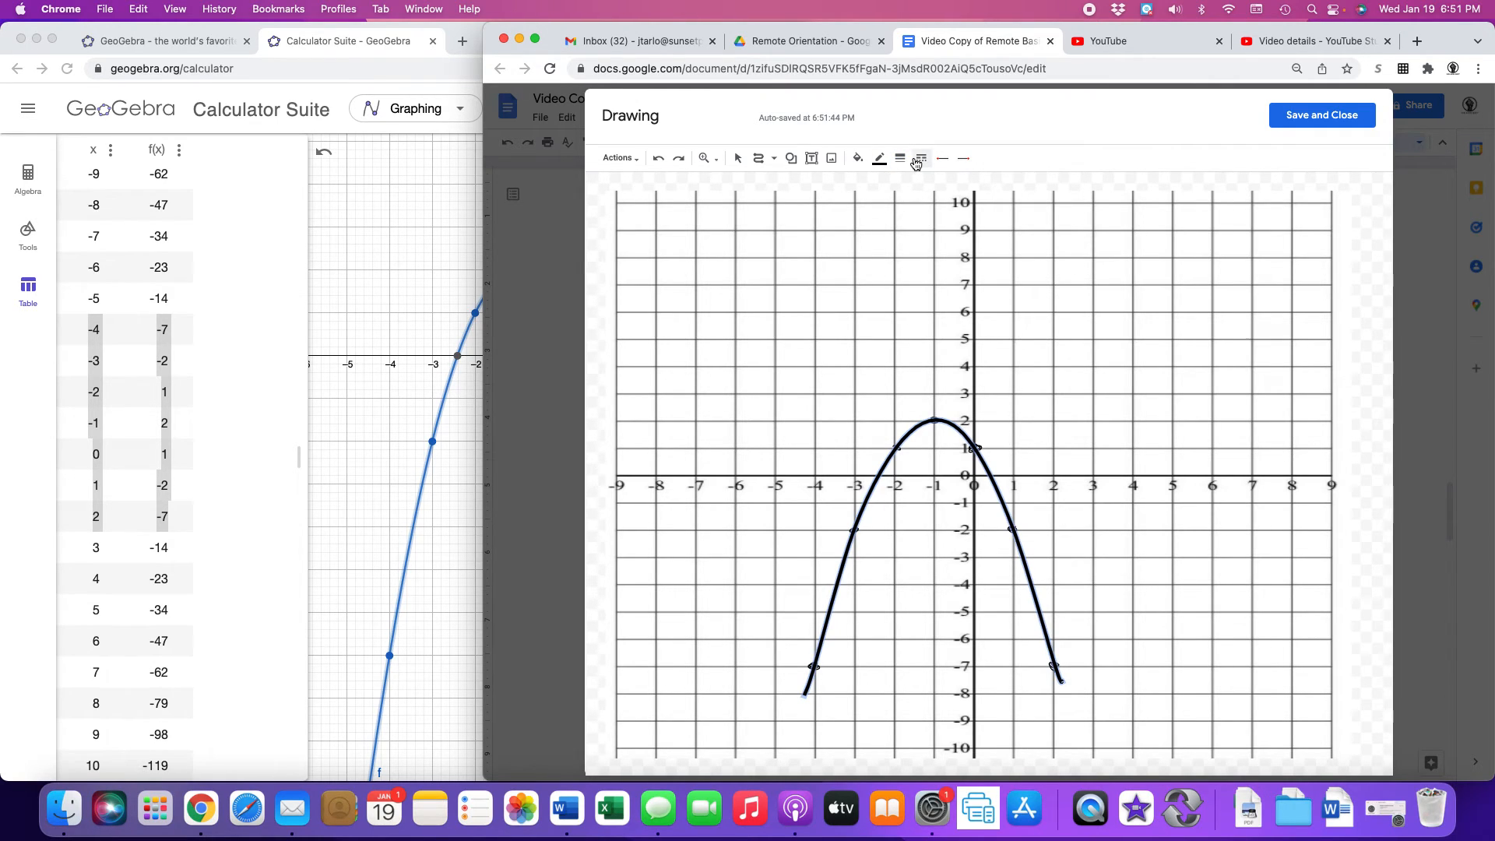
pyautogui.click(879, 158)
pyautogui.click(900, 245)
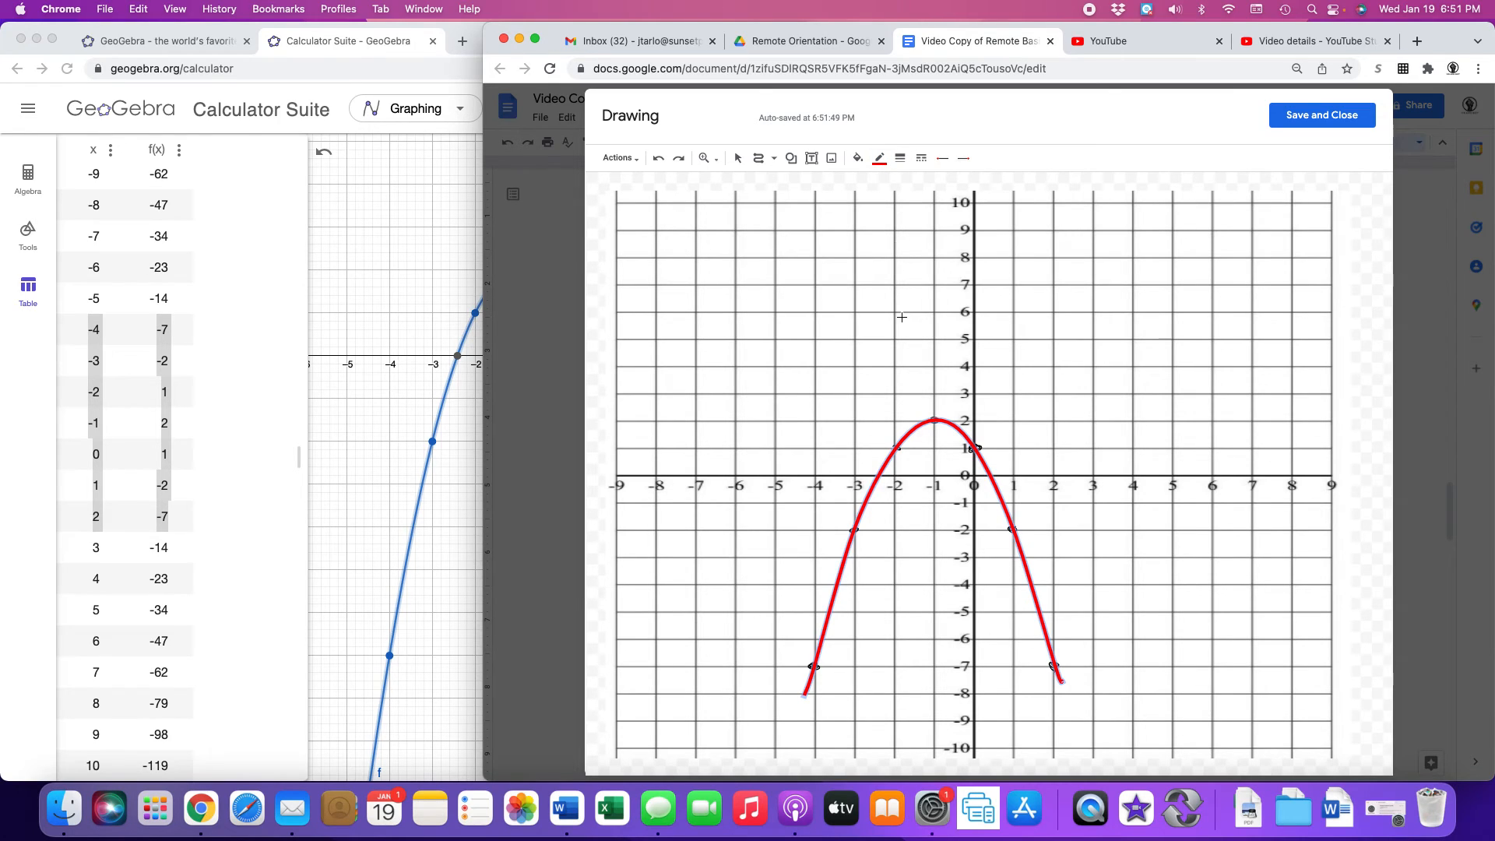
pyautogui.click(943, 159)
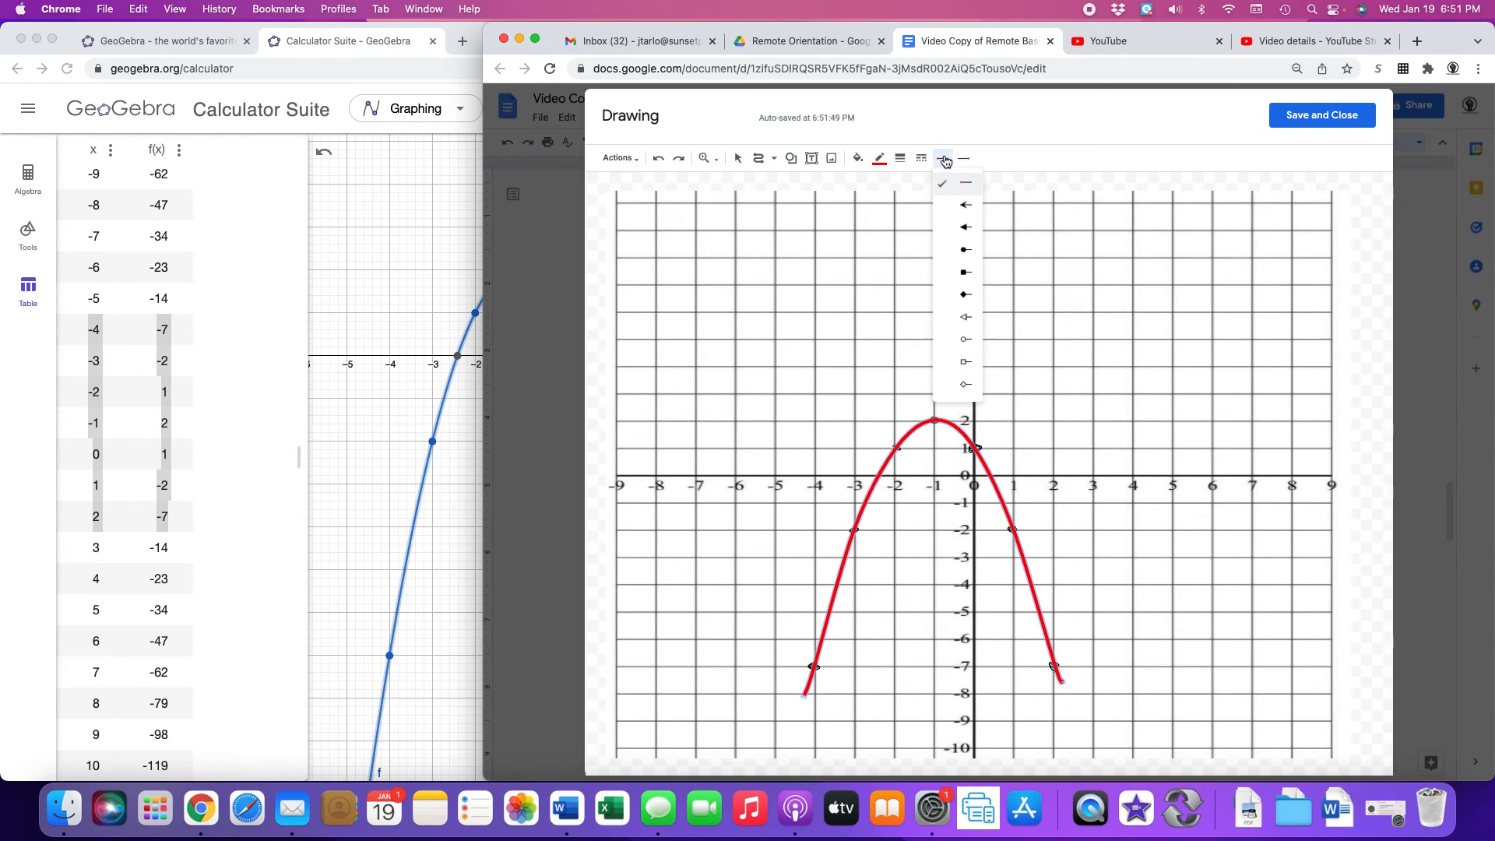
pyautogui.click(965, 202)
pyautogui.click(959, 160)
pyautogui.click(983, 215)
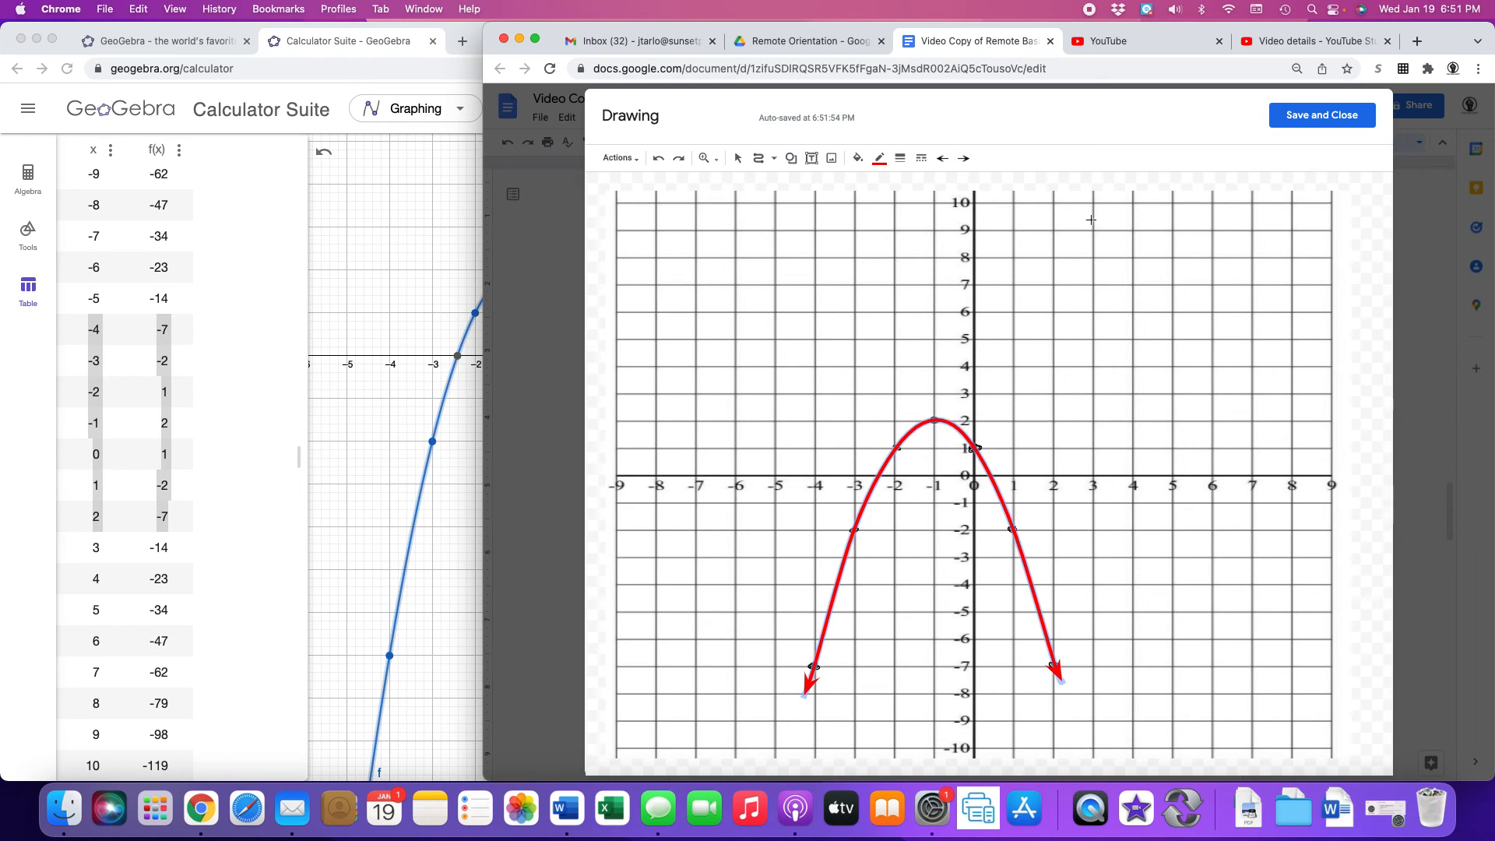
pyautogui.click(1315, 116)
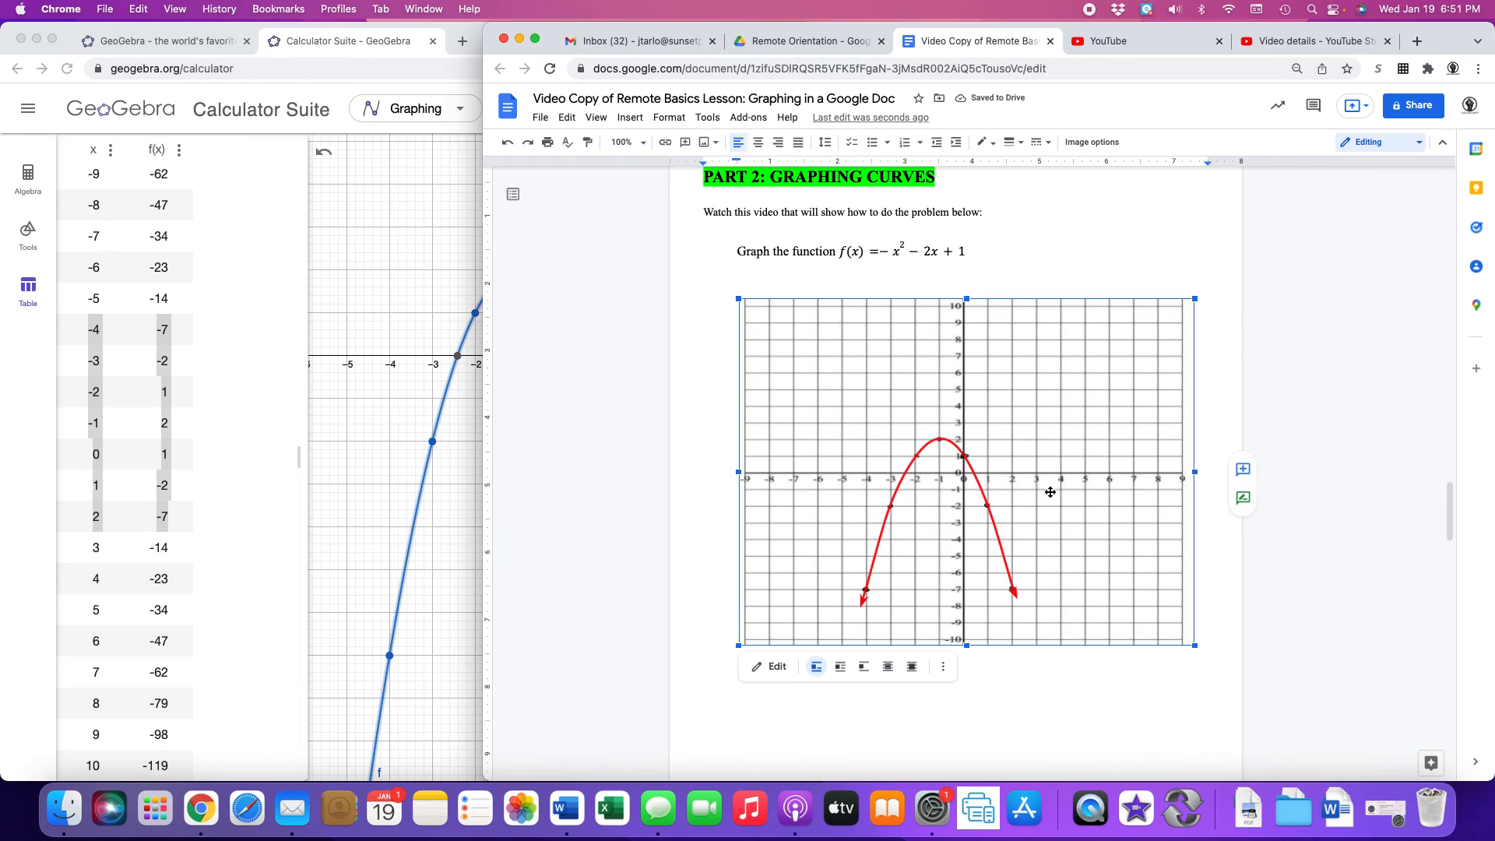
# Scroll down past the You try section to the blank grid for y = −x² − 6x.
pyautogui.scroll(-1, 925, 316)
pyautogui.scroll(-10, 925, 315)
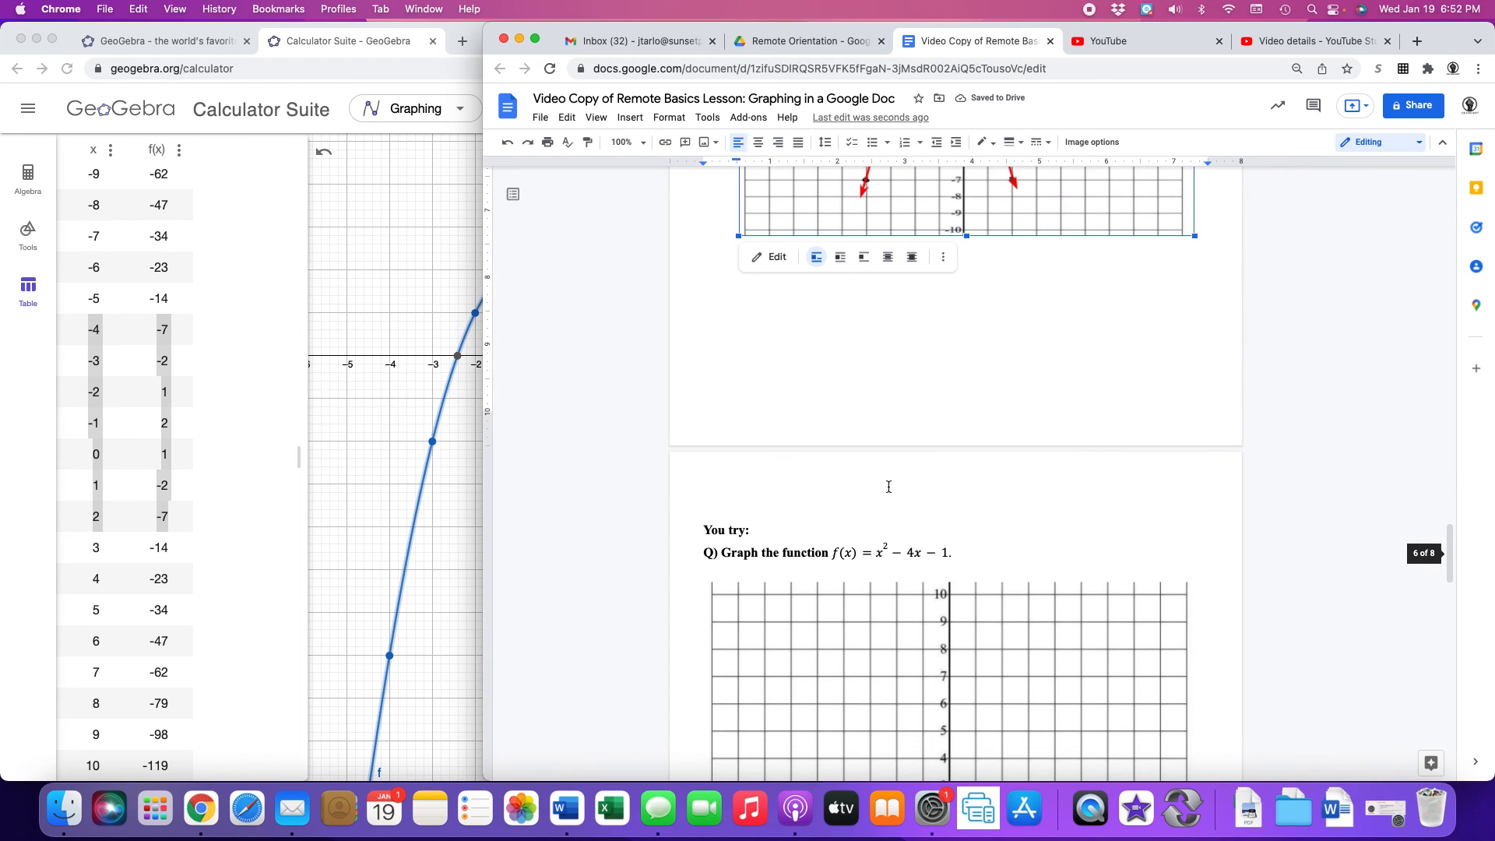
pyautogui.scroll(-6, 894, 470)
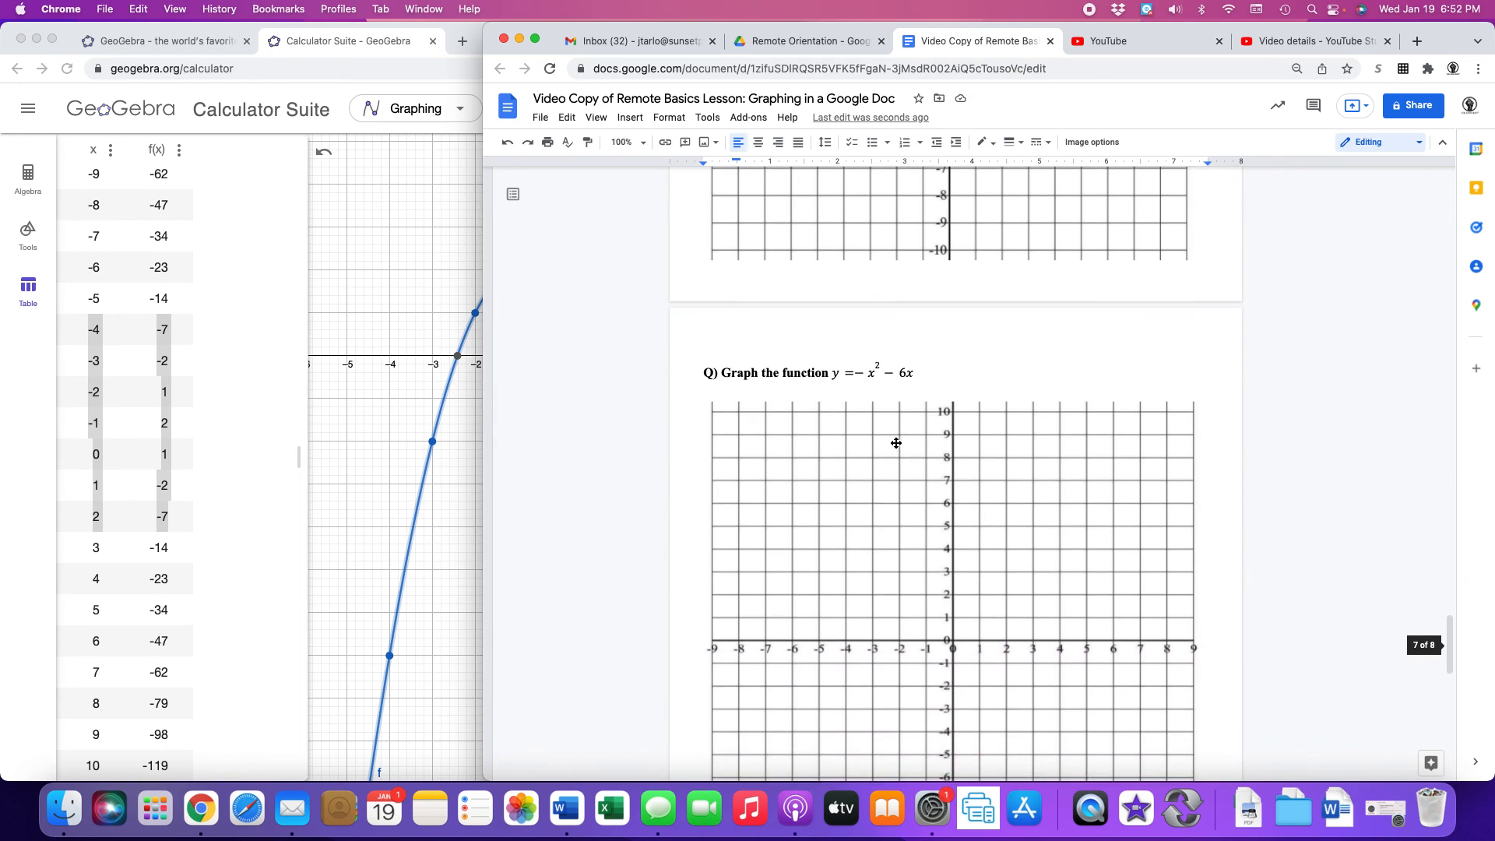